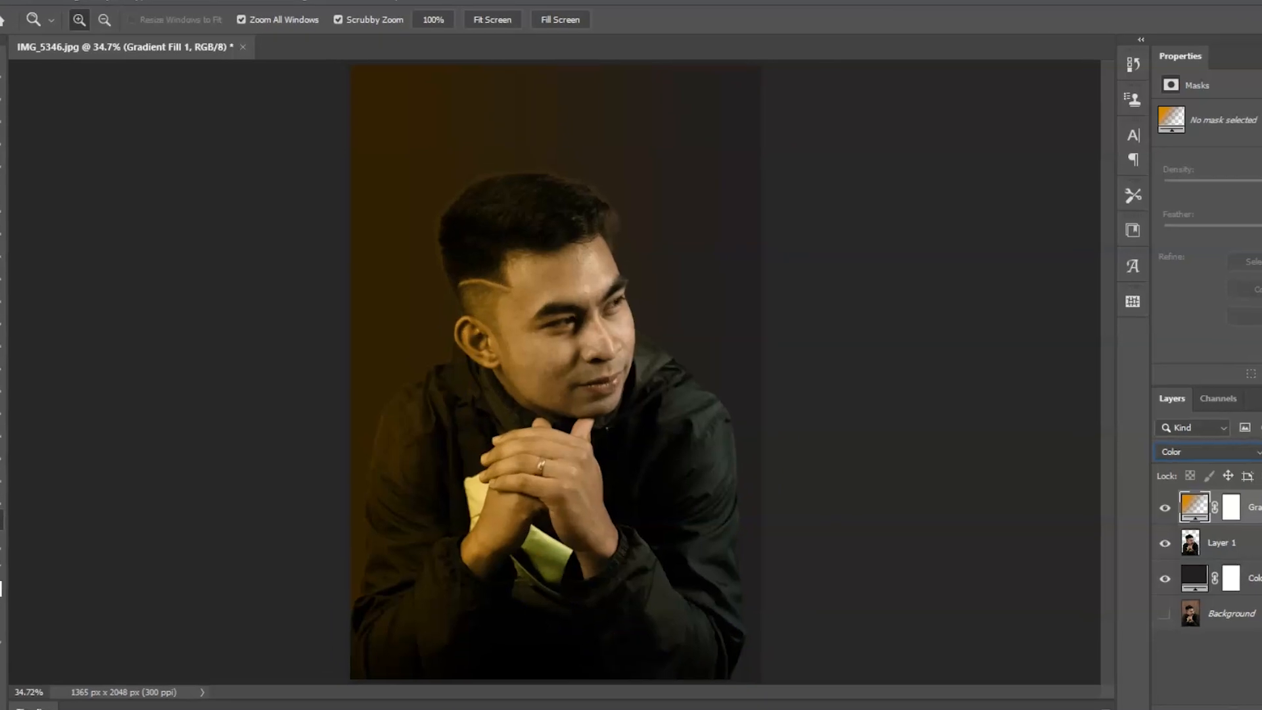
double_click(1157, 501)
text(180)
click(984, 154)
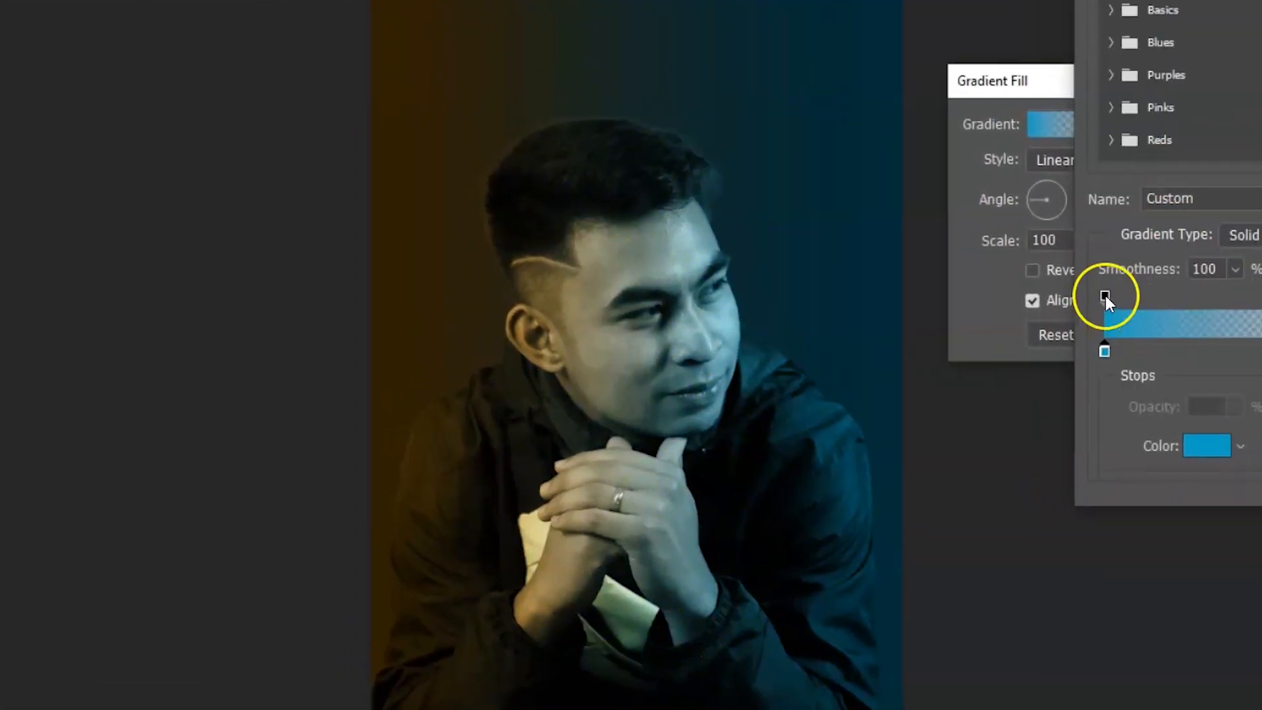
click(1105, 296)
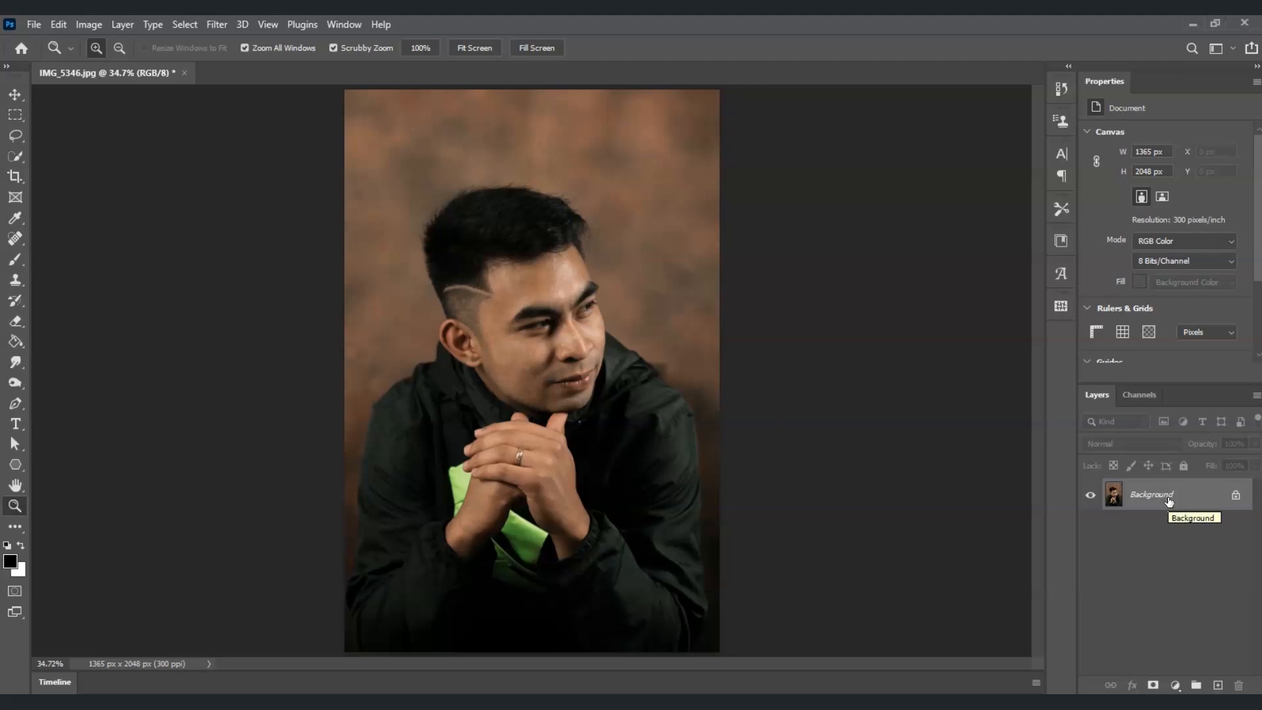
Select the man with the Subject selection and copy him onto a new layer
click(186, 26)
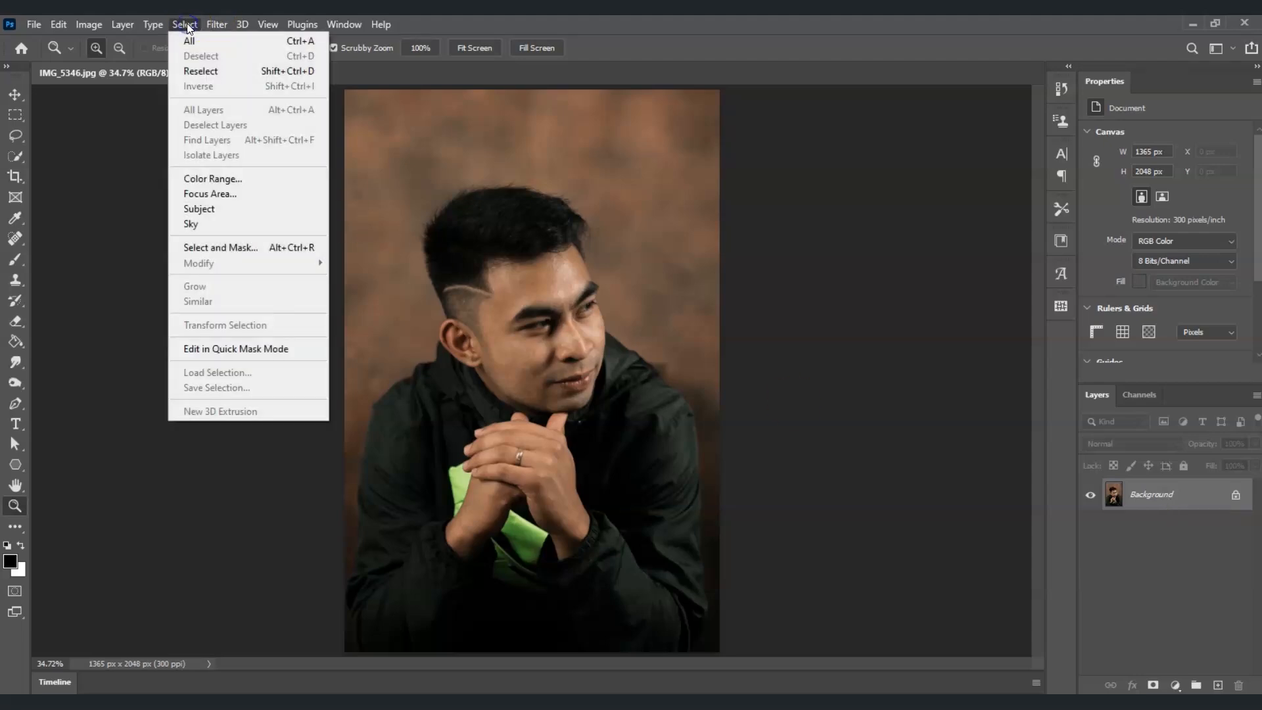
click(247, 213)
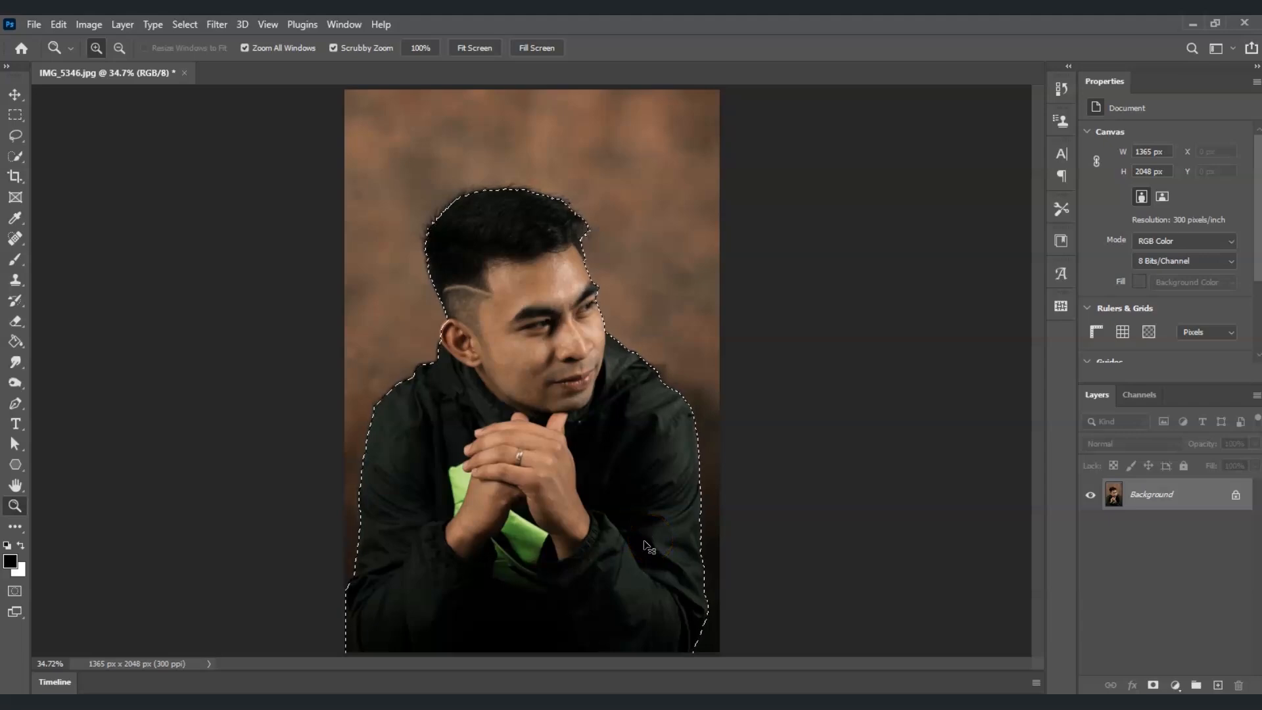
key(ctrl+j)
Hide the Background layer and add a dark grey #222020 solid color fill layer directly above it
click(1155, 533)
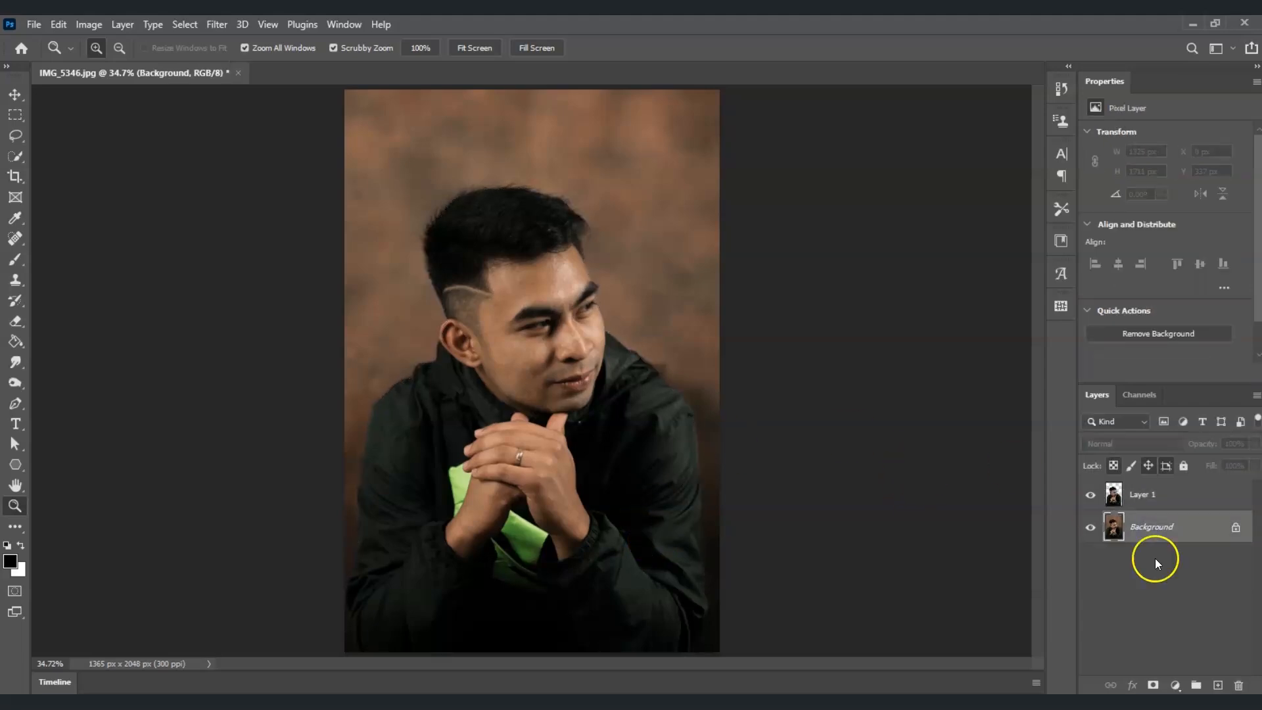
click(1090, 528)
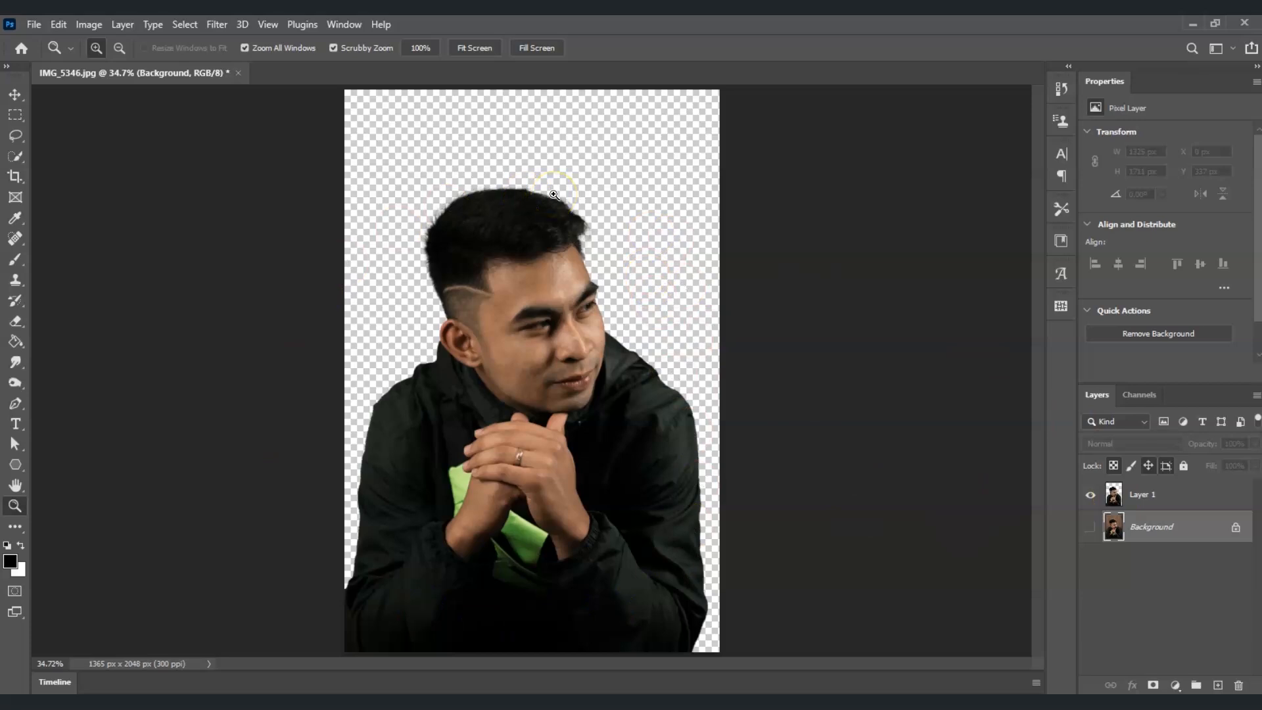
click(1175, 686)
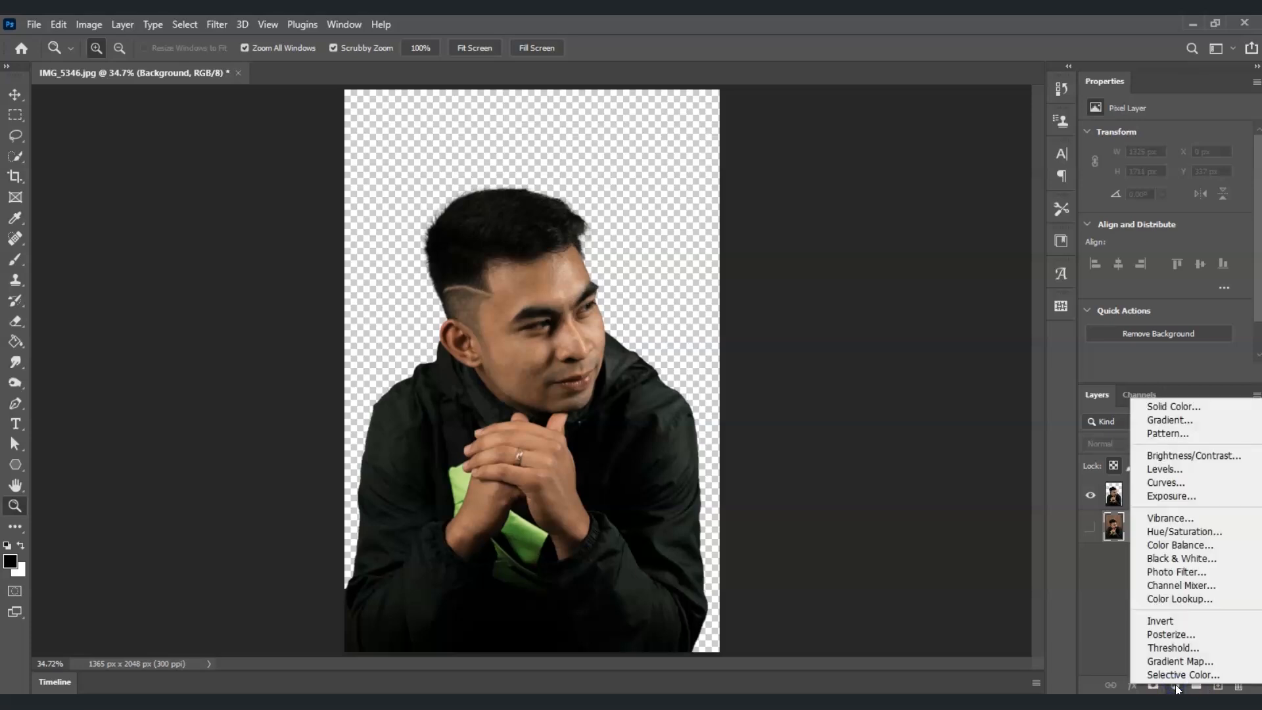
click(1150, 408)
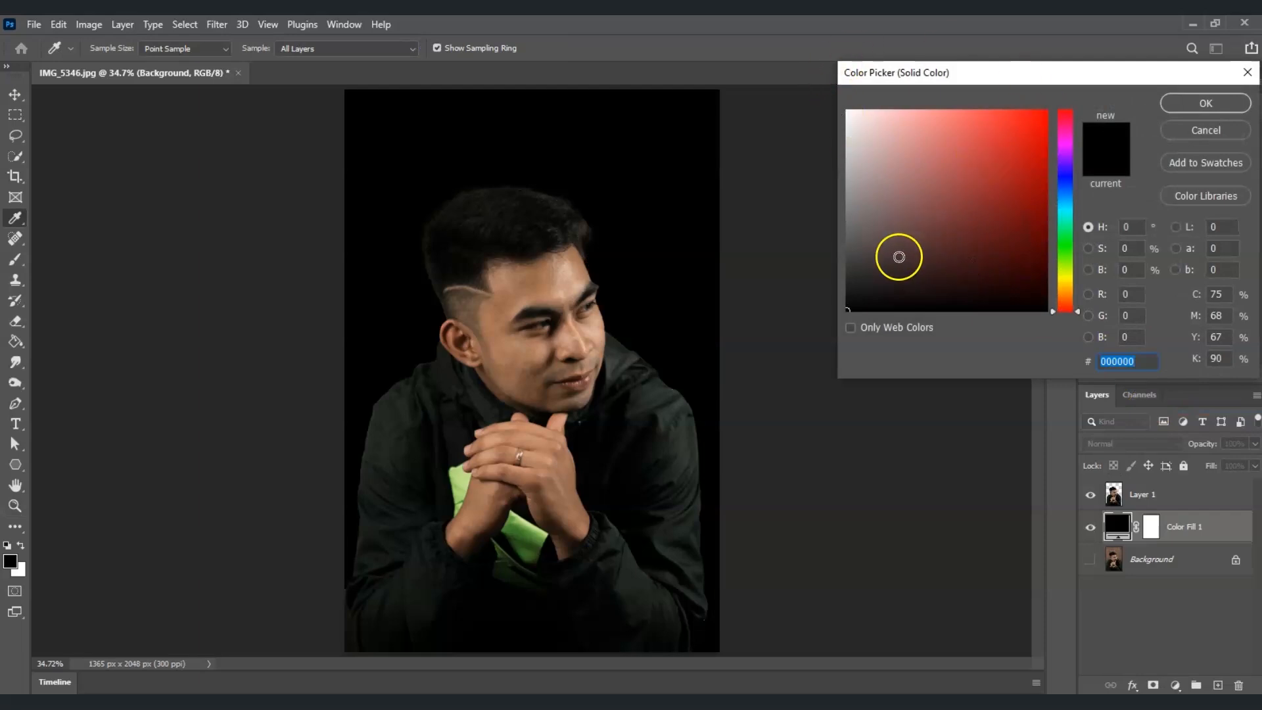
drag(888, 270, 866, 278)
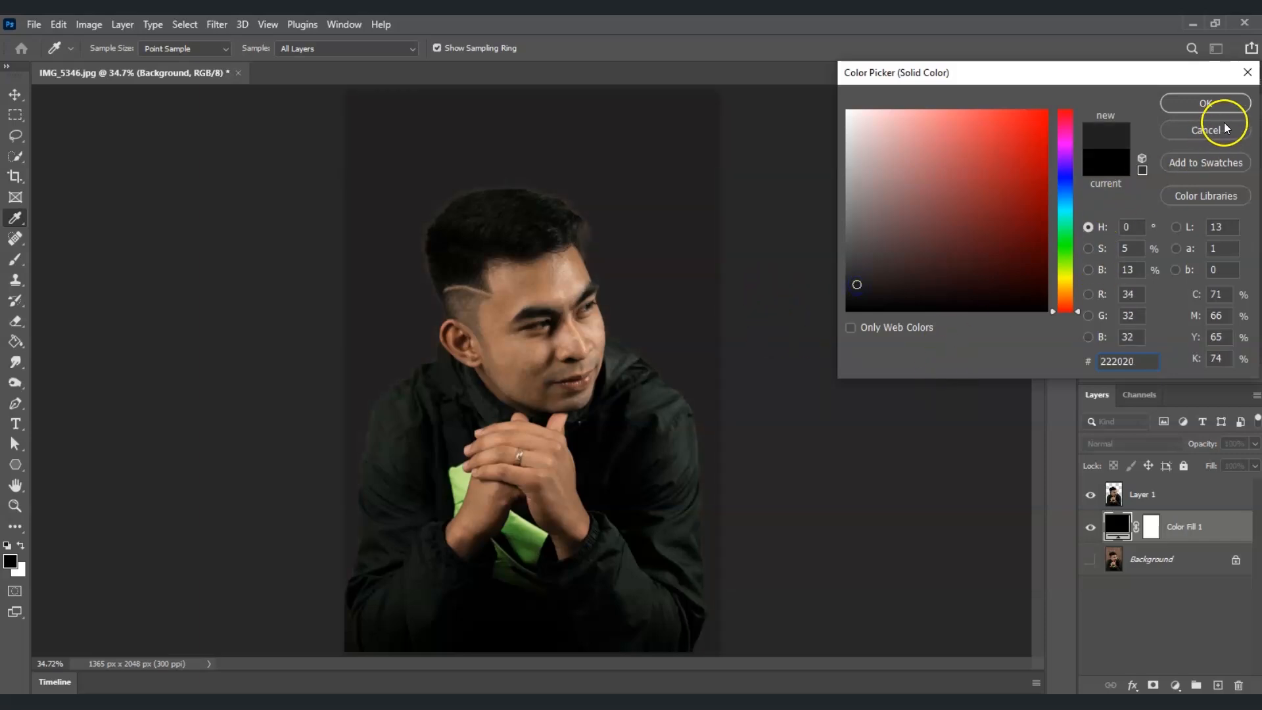
click(1222, 104)
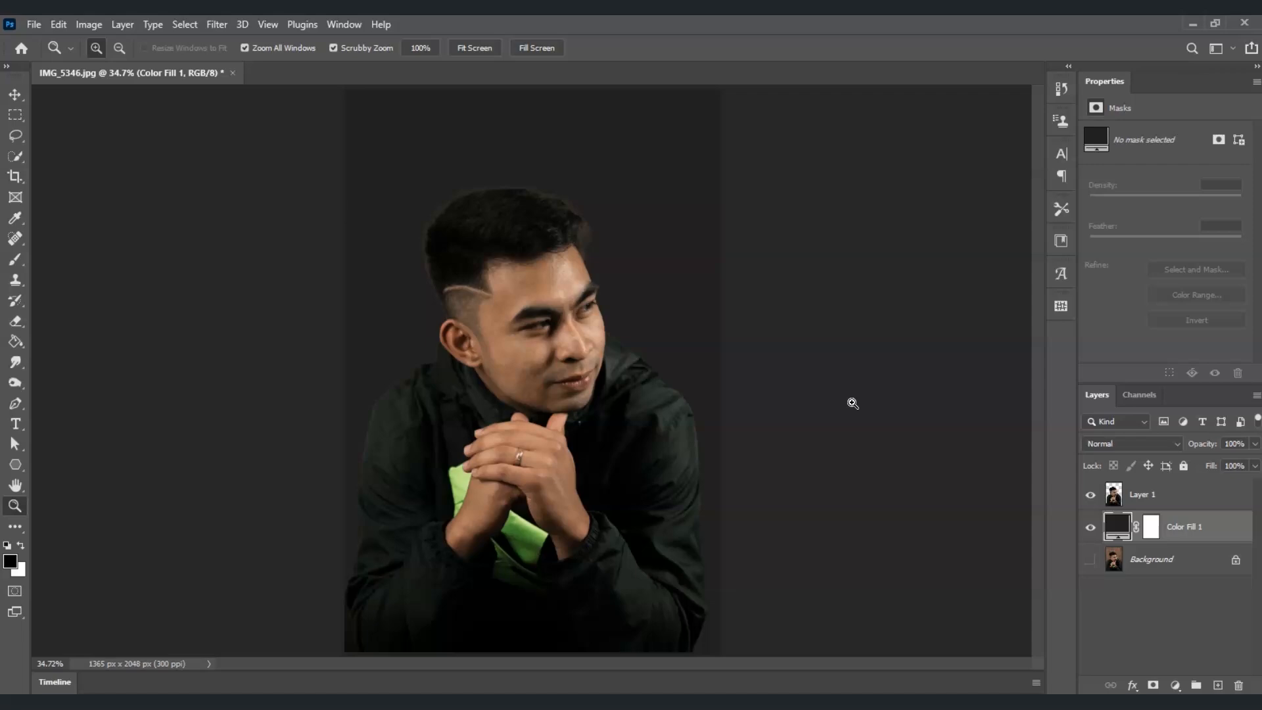
Add a linear gradient fill layer above the solid color fill with its angle set to 0 degrees
click(1176, 685)
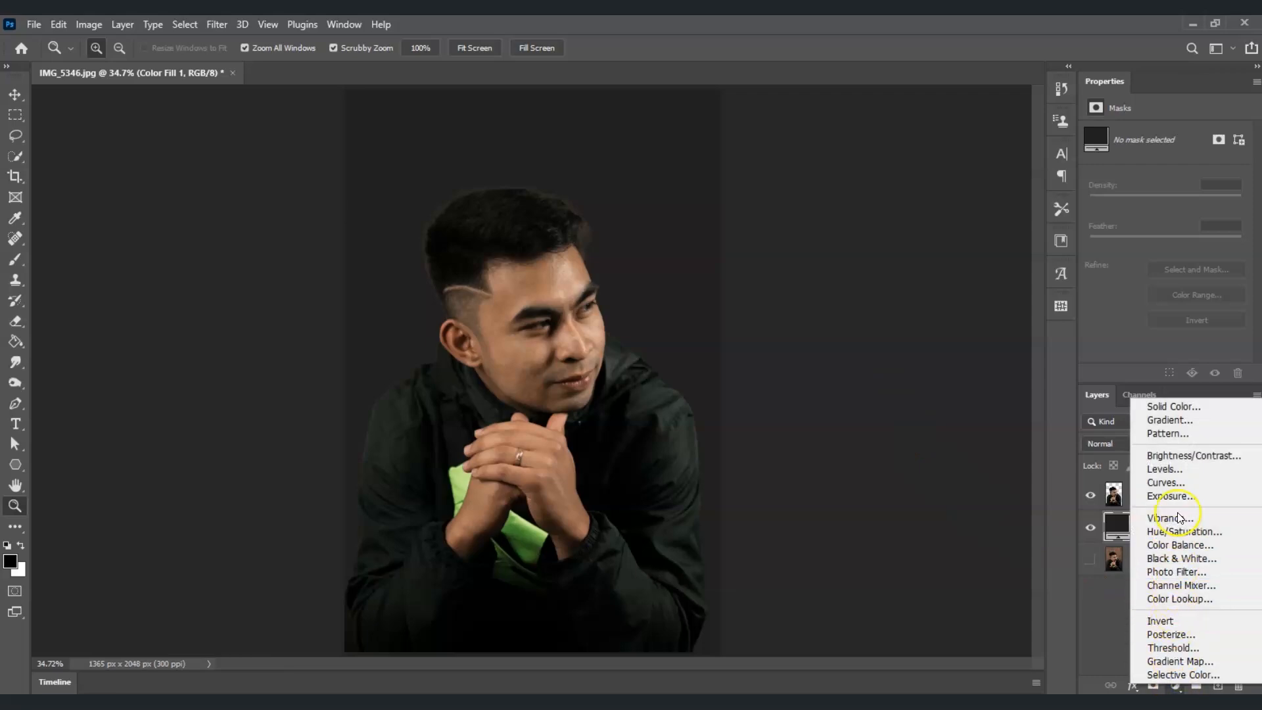
click(1179, 422)
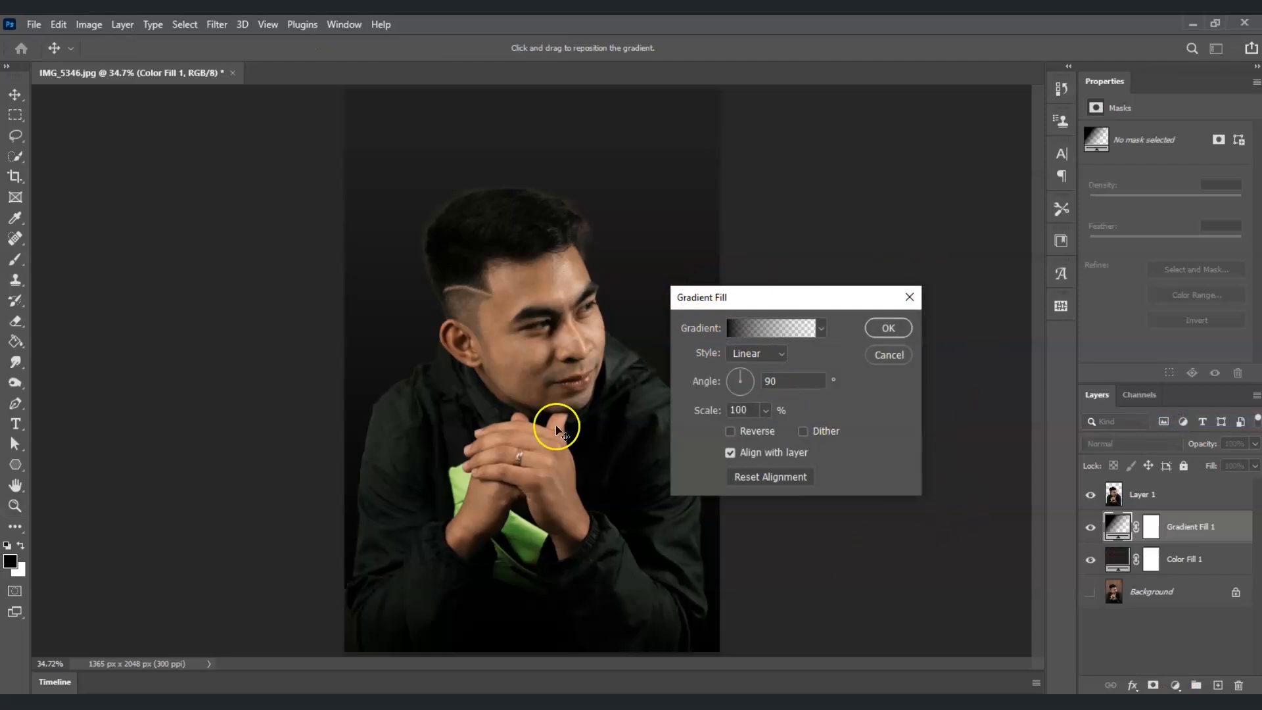
drag(846, 292, 848, 213)
double_click(772, 303)
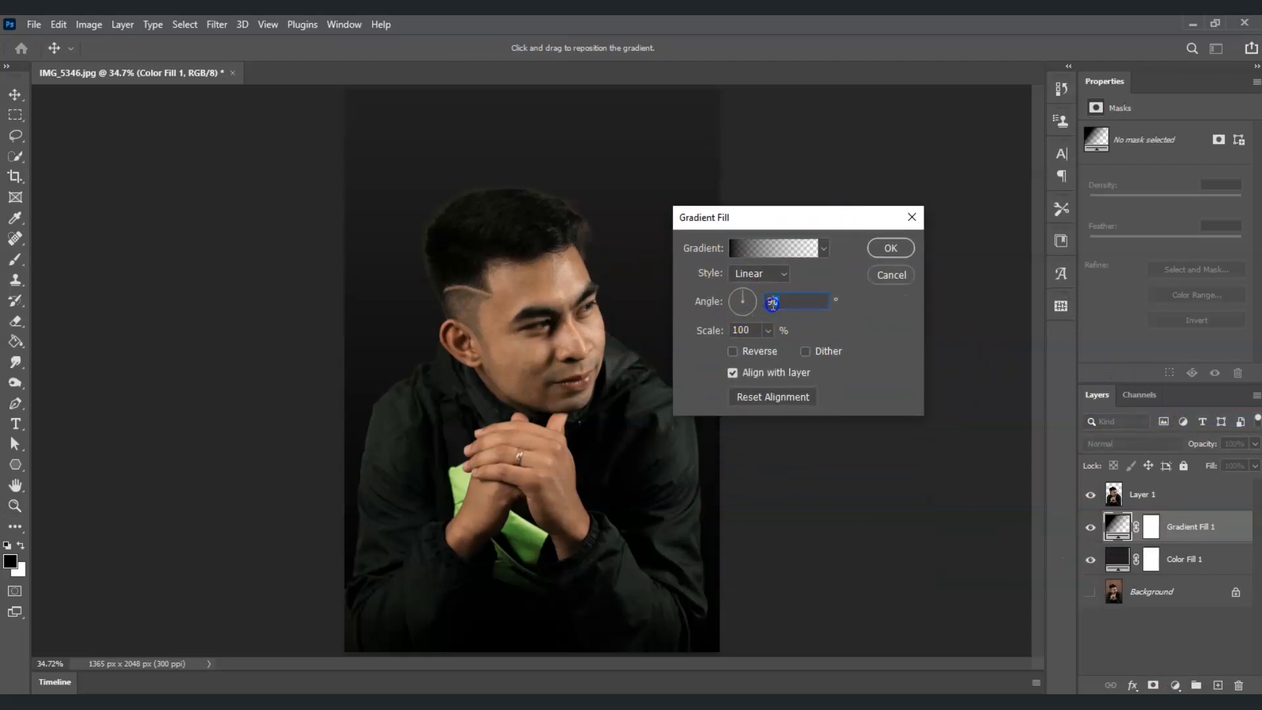
text(0)
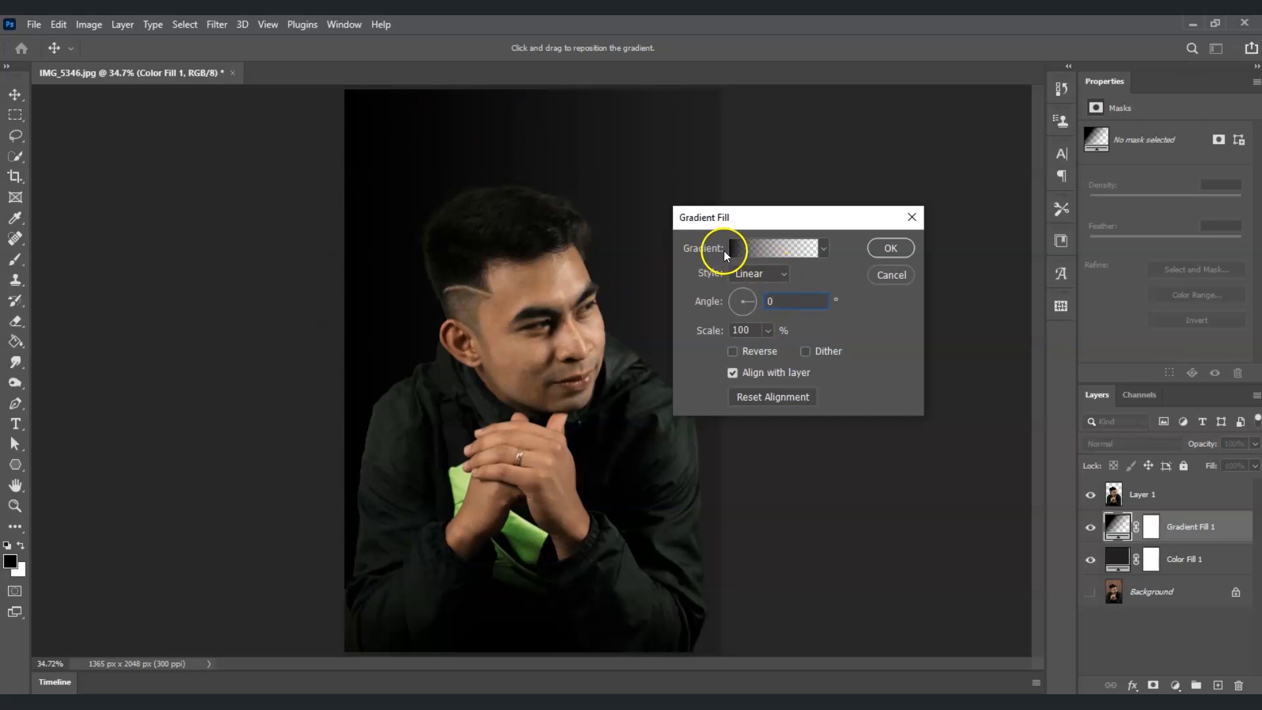
Set the gradient's starting color stop at location 0 to orange #d28c06 and apply the gradient fill
click(779, 250)
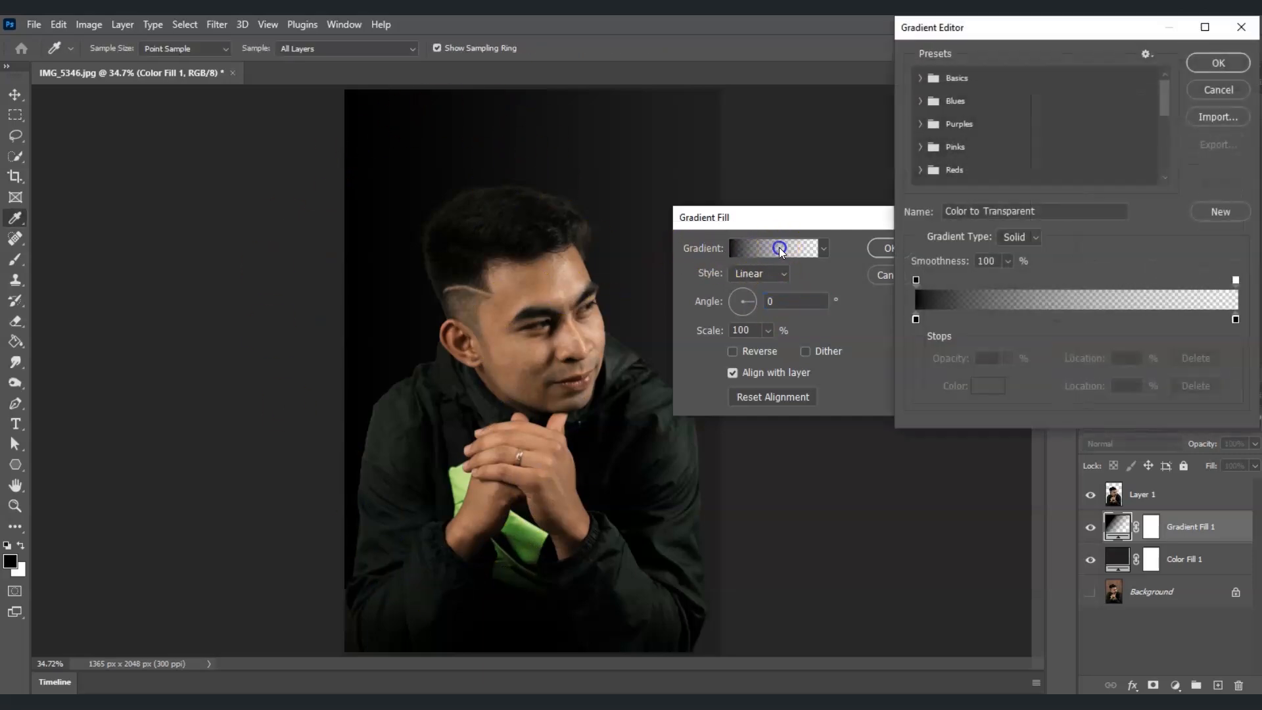
drag(1006, 26, 952, 59)
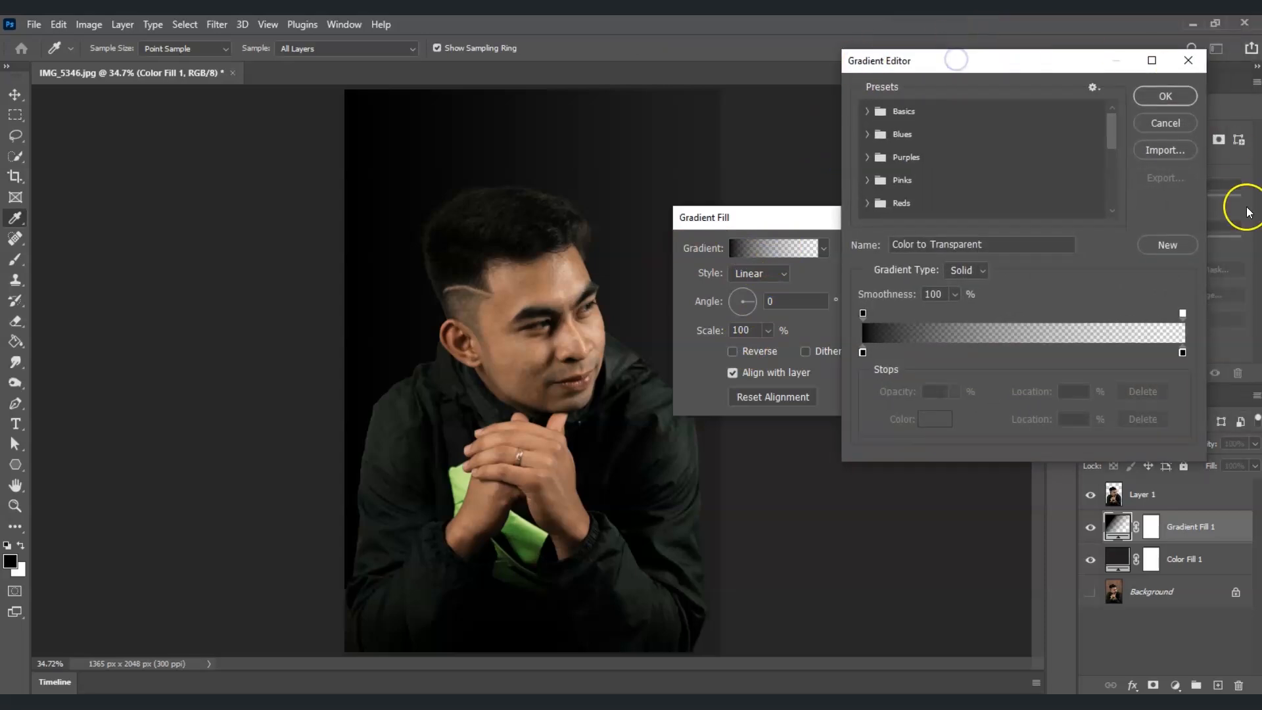
click(863, 353)
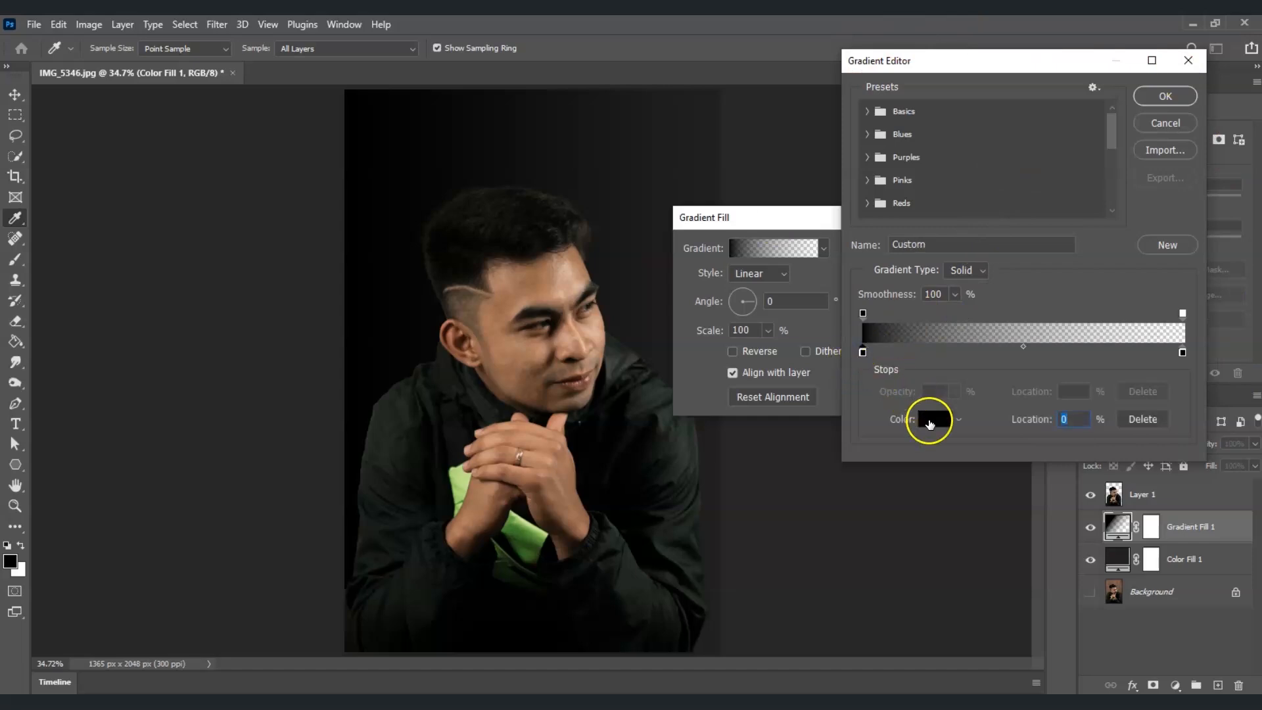
click(932, 424)
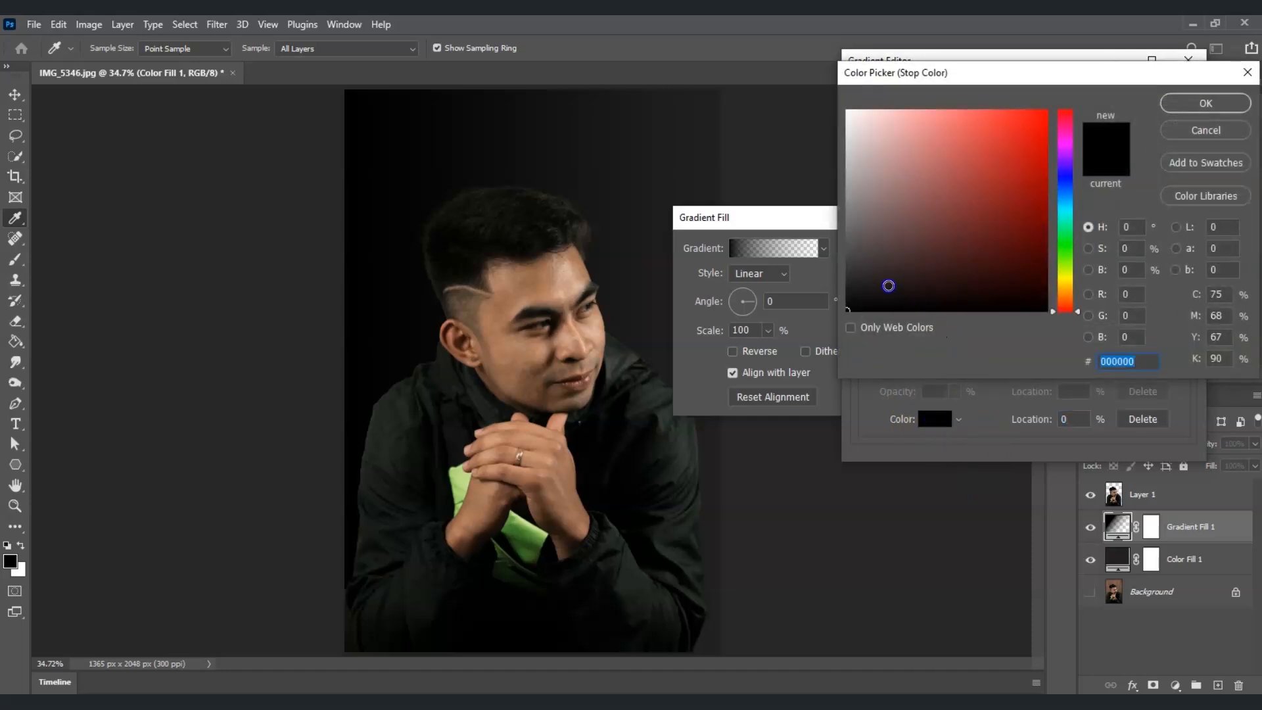
drag(895, 275, 906, 258)
drag(1063, 303, 1065, 298)
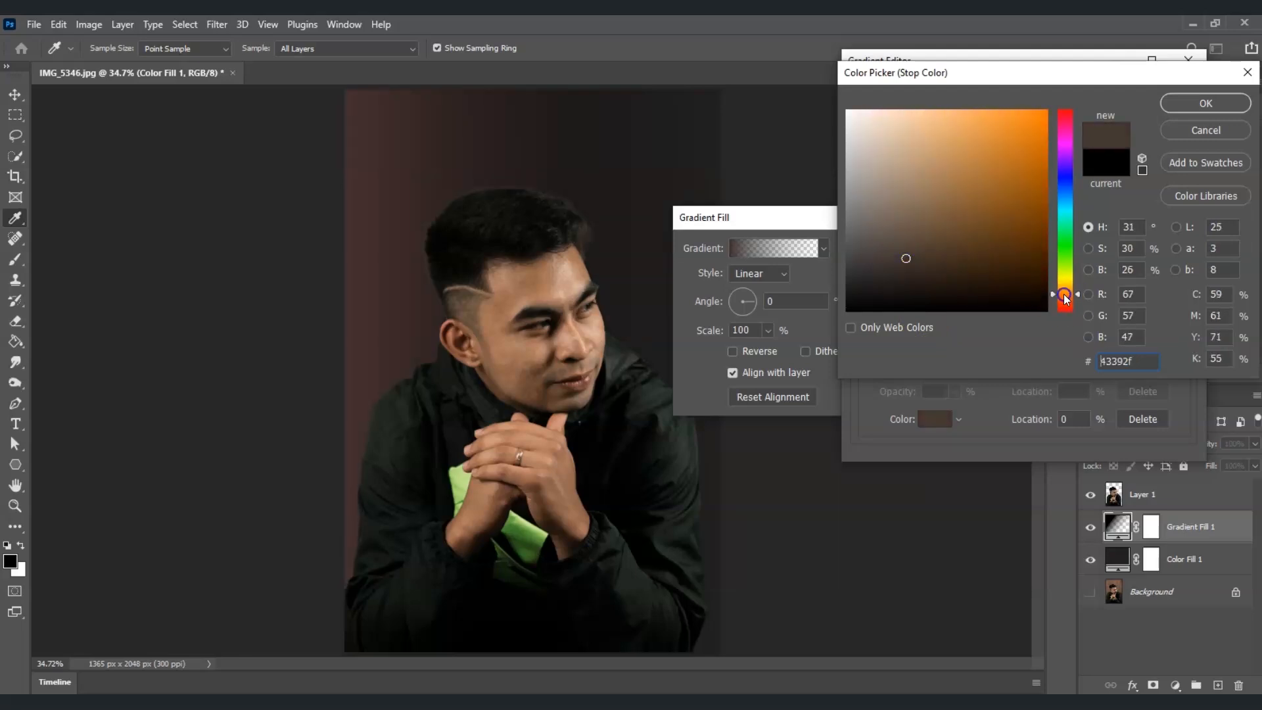
drag(953, 248, 1042, 146)
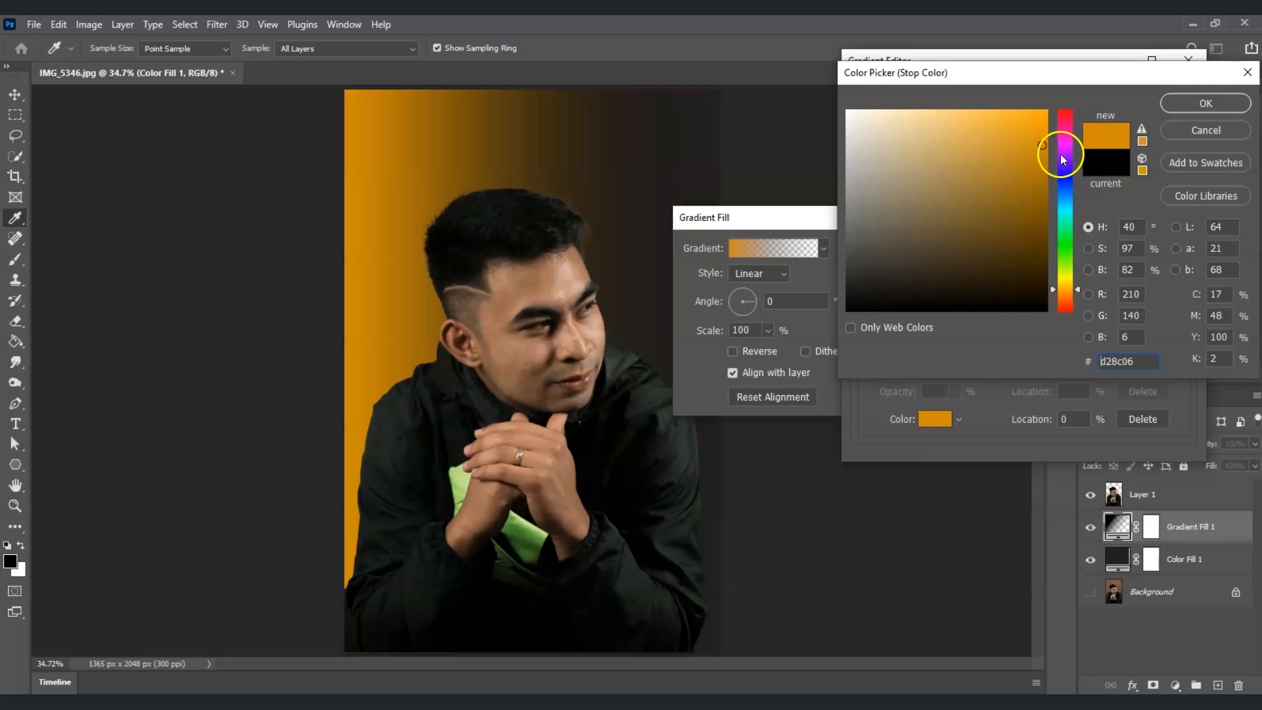
click(1196, 104)
click(1190, 98)
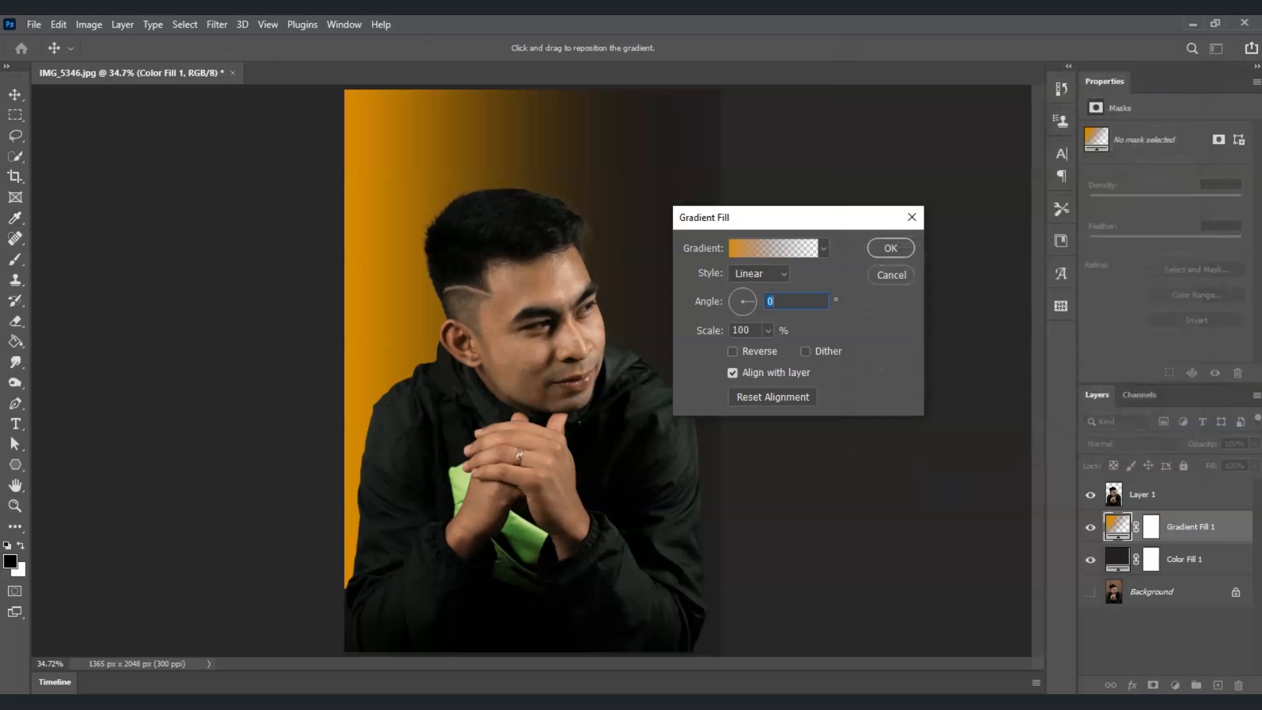
click(890, 248)
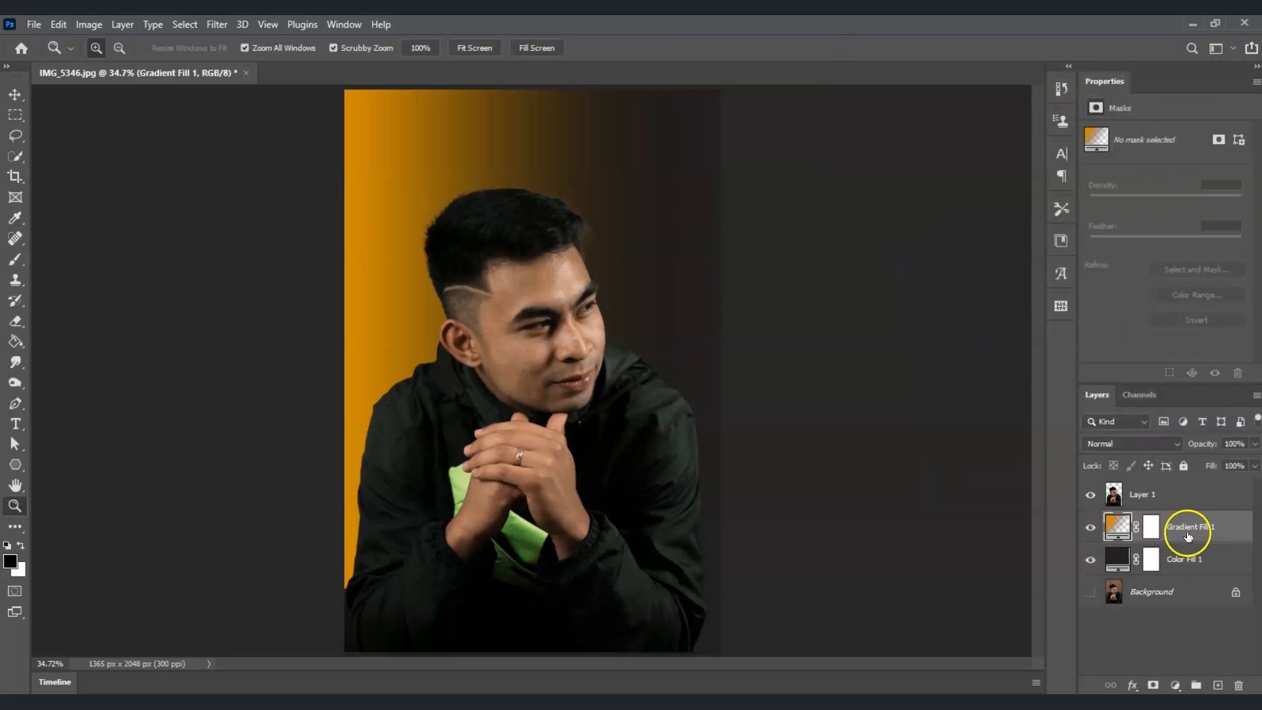
Move the gradient fill layer above the man's cutout layer and set its blend mode to Color
drag(1198, 533, 1191, 490)
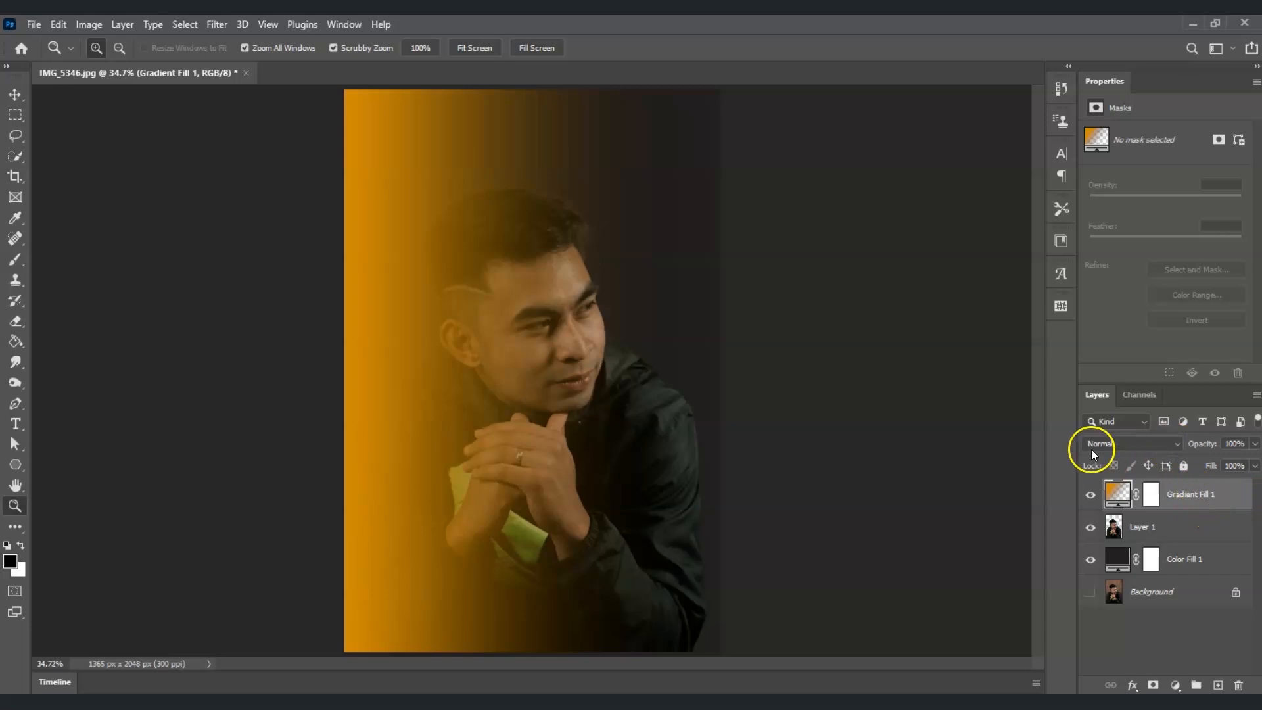
click(1181, 444)
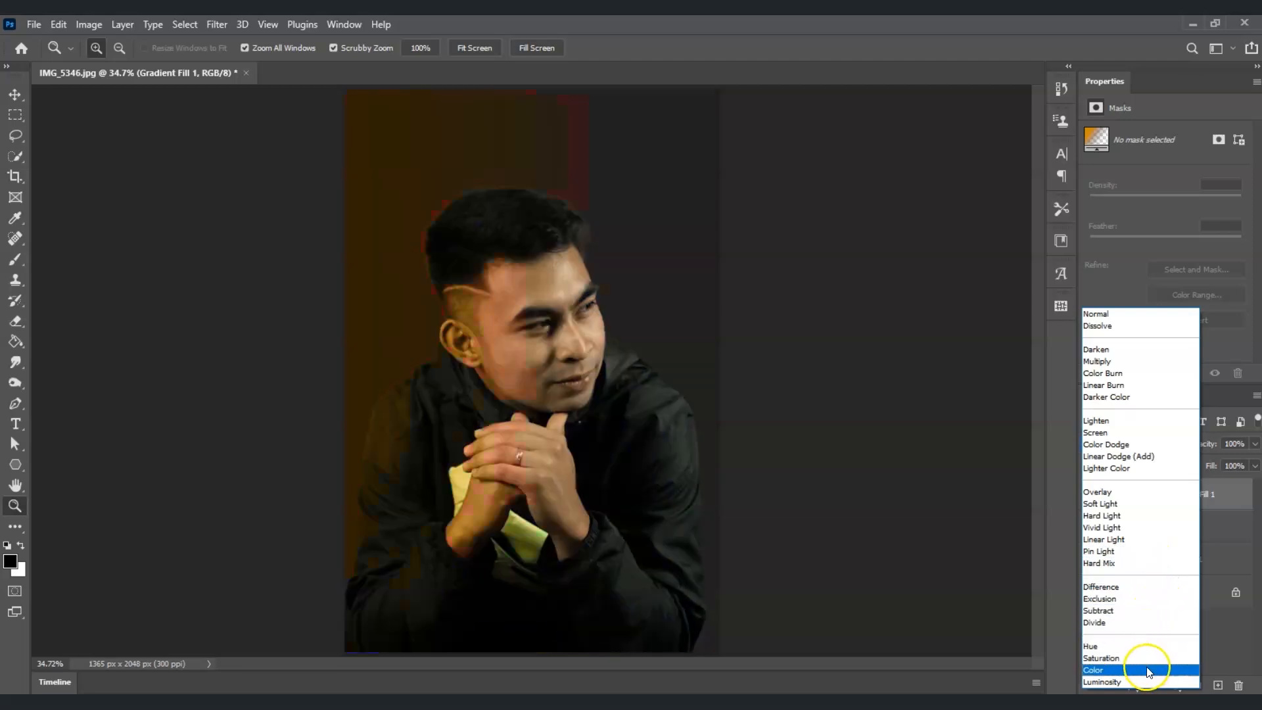
click(1147, 672)
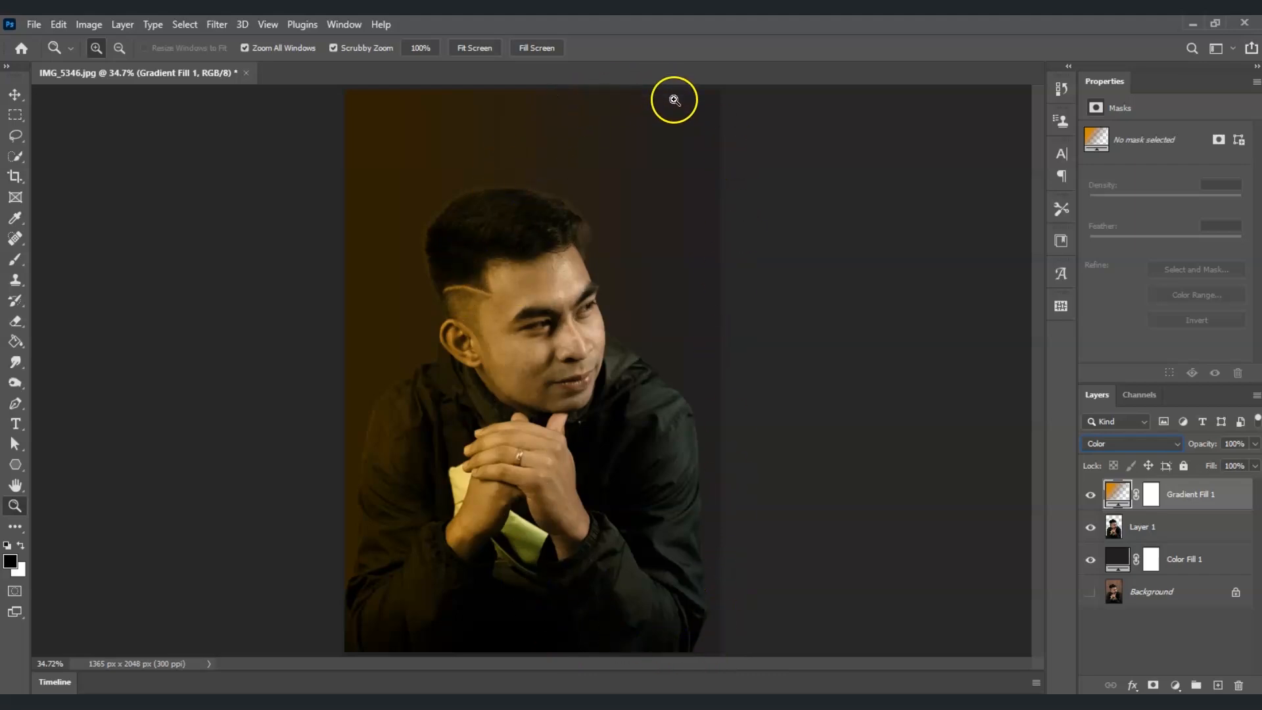
Duplicate the orange gradient fill layer and set the copy's gradient angle to 180 degrees
click(1205, 503)
key(ctrl+j)
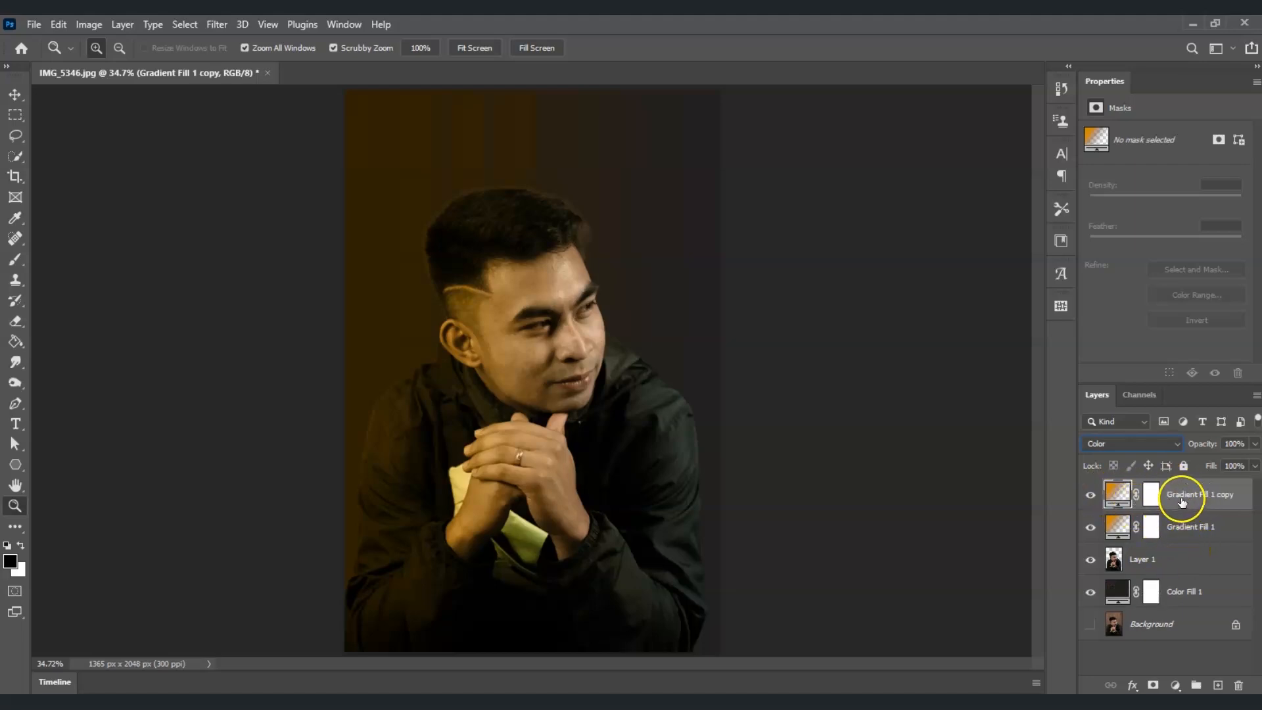
double_click(1116, 498)
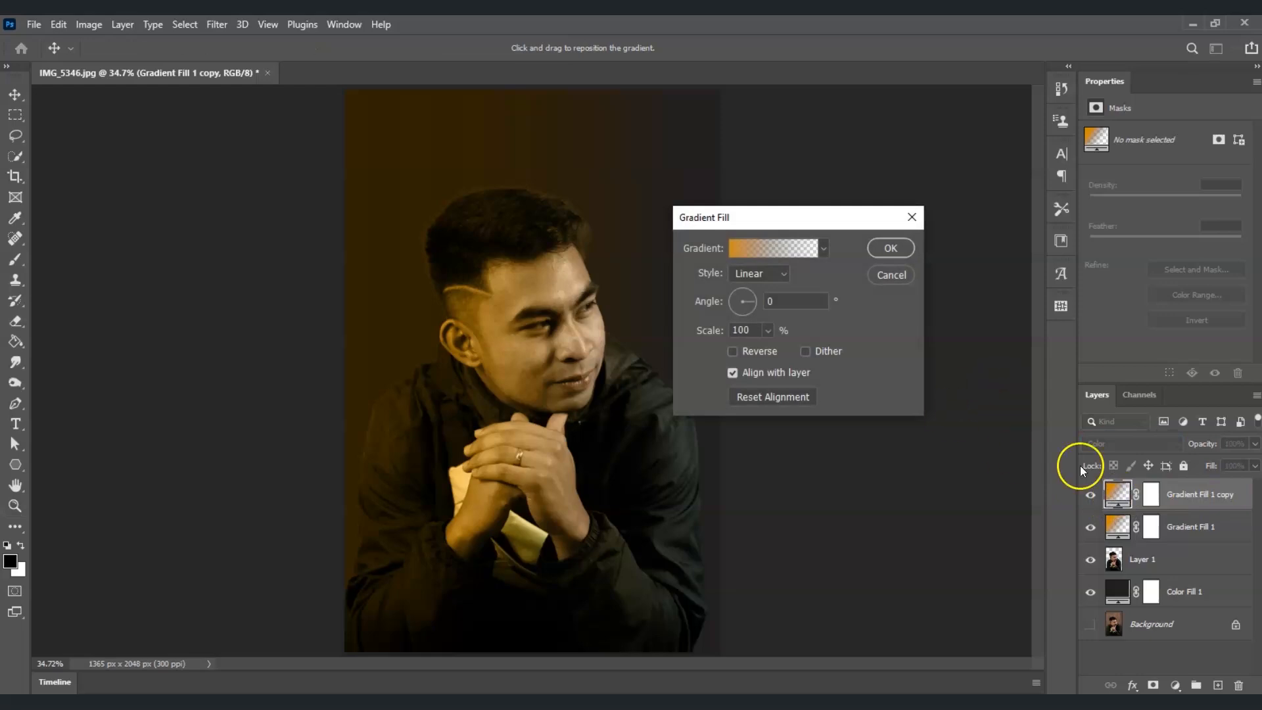
drag(848, 220, 918, 164)
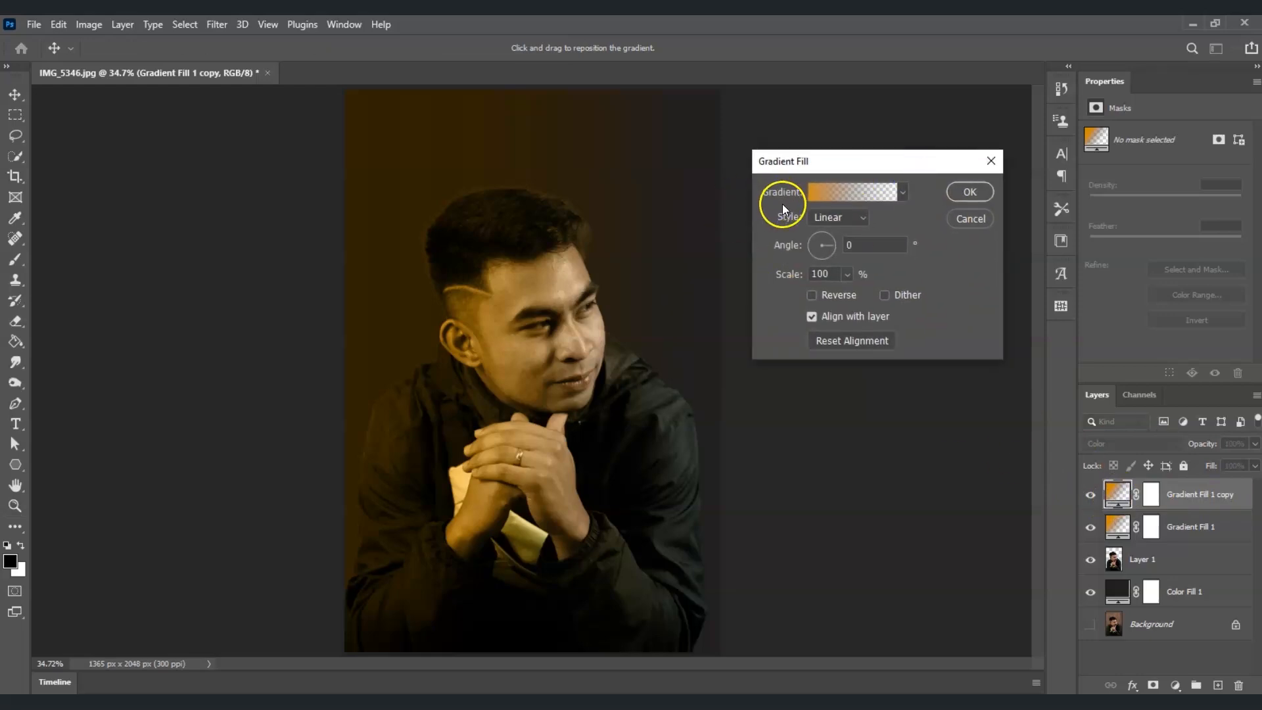
click(864, 246)
text(180)
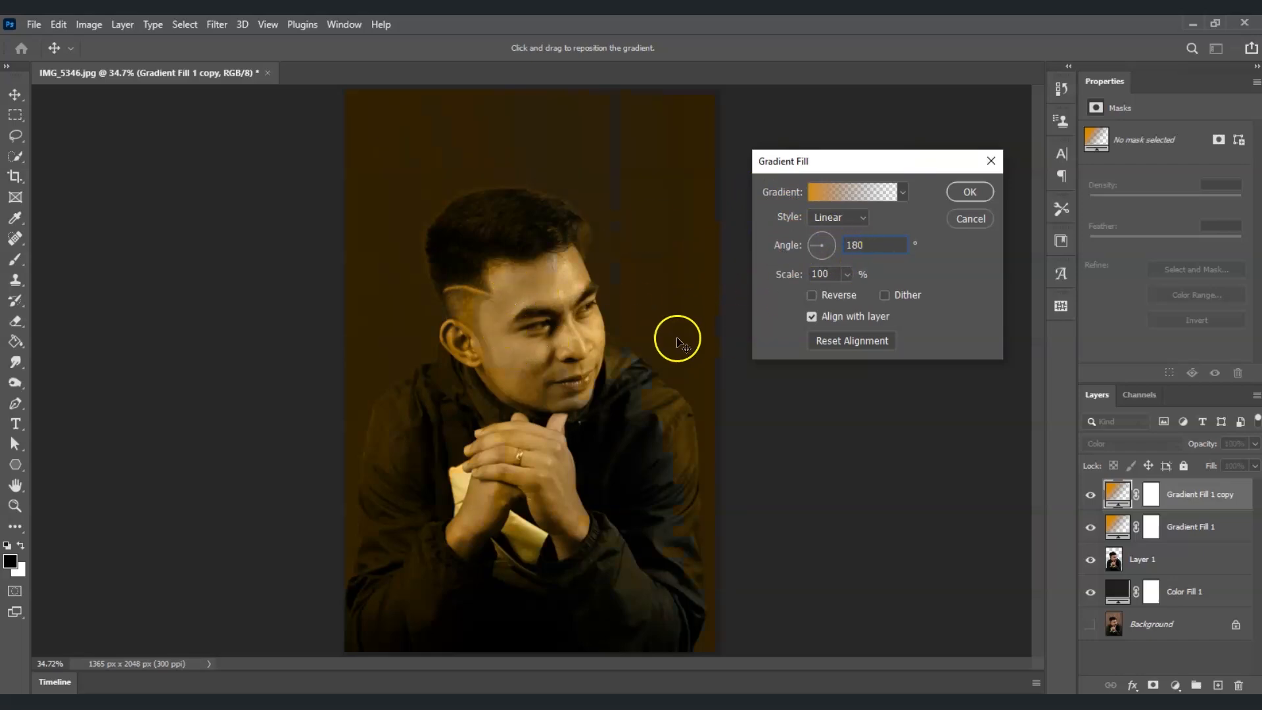
mouse_move(566, 472)
mouse_down()
mouse_move(578, 140)
mouse_move(653, 358)
mouse_move(614, 268)
mouse_move(578, 425)
mouse_up()
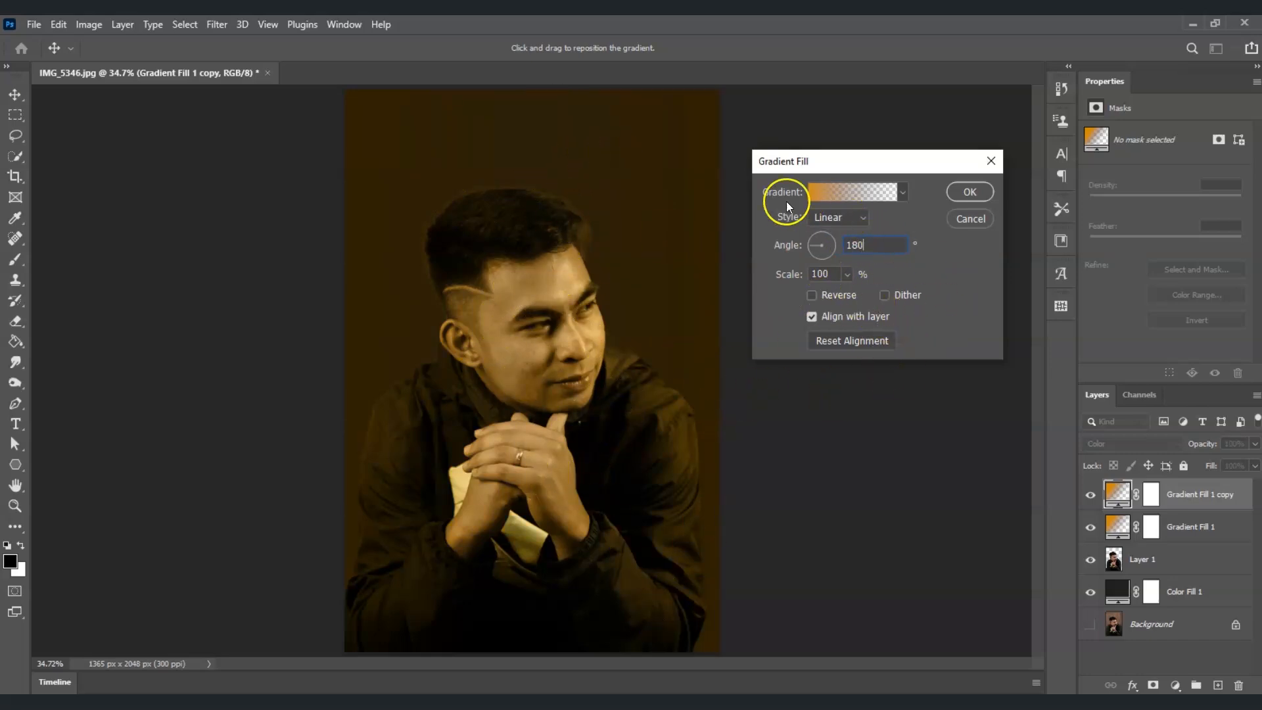
Change the duplicated gradient fill's starting color stop from orange to blue #0fa0c4
click(852, 196)
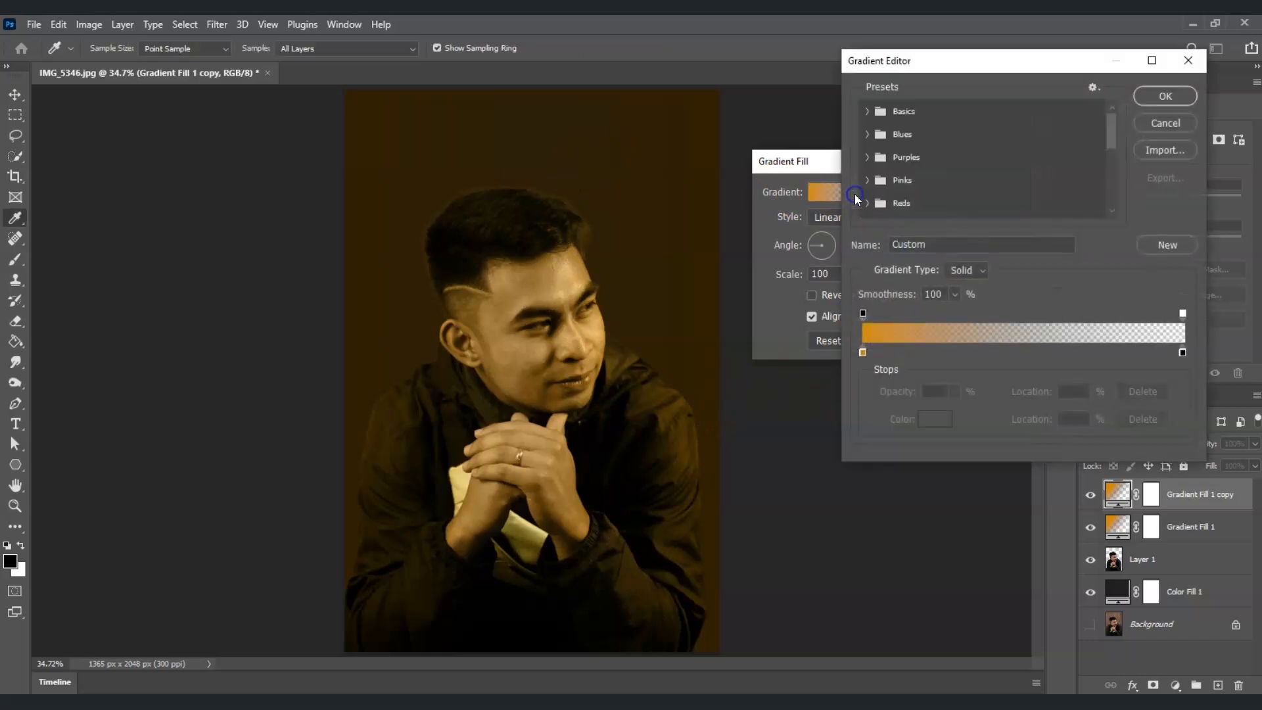
click(863, 352)
click(936, 419)
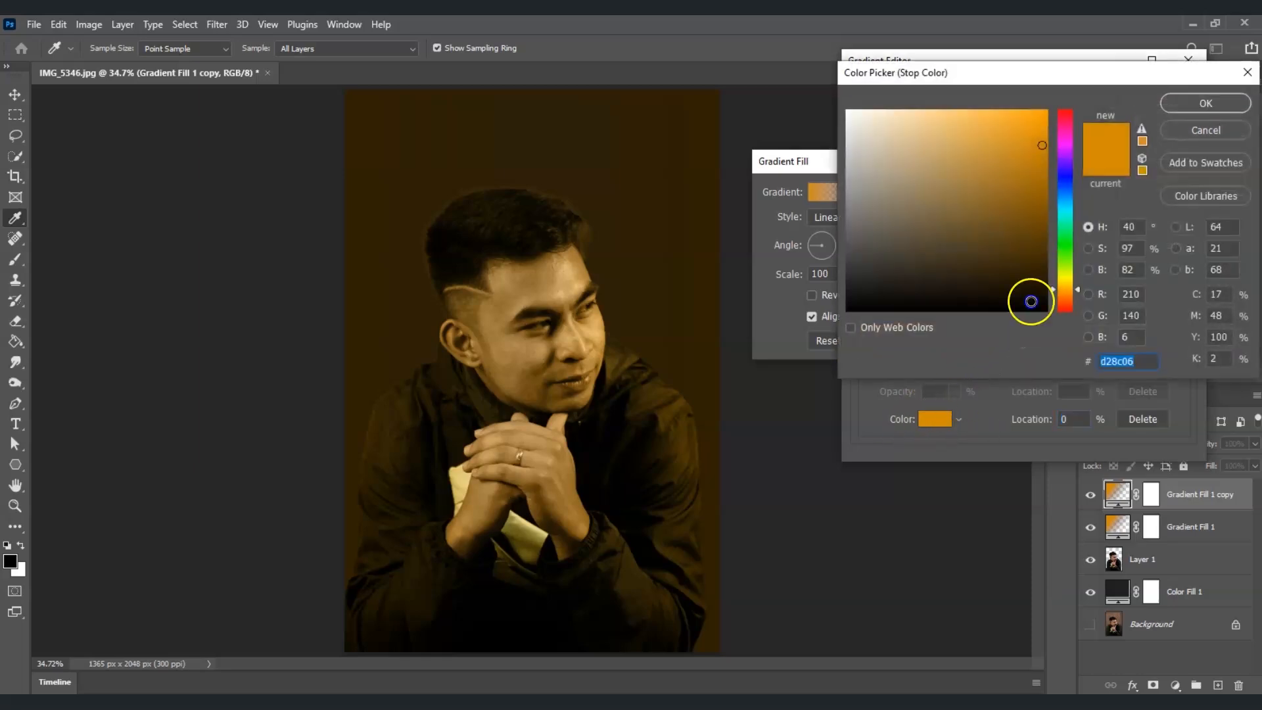
drag(1065, 292, 1063, 192)
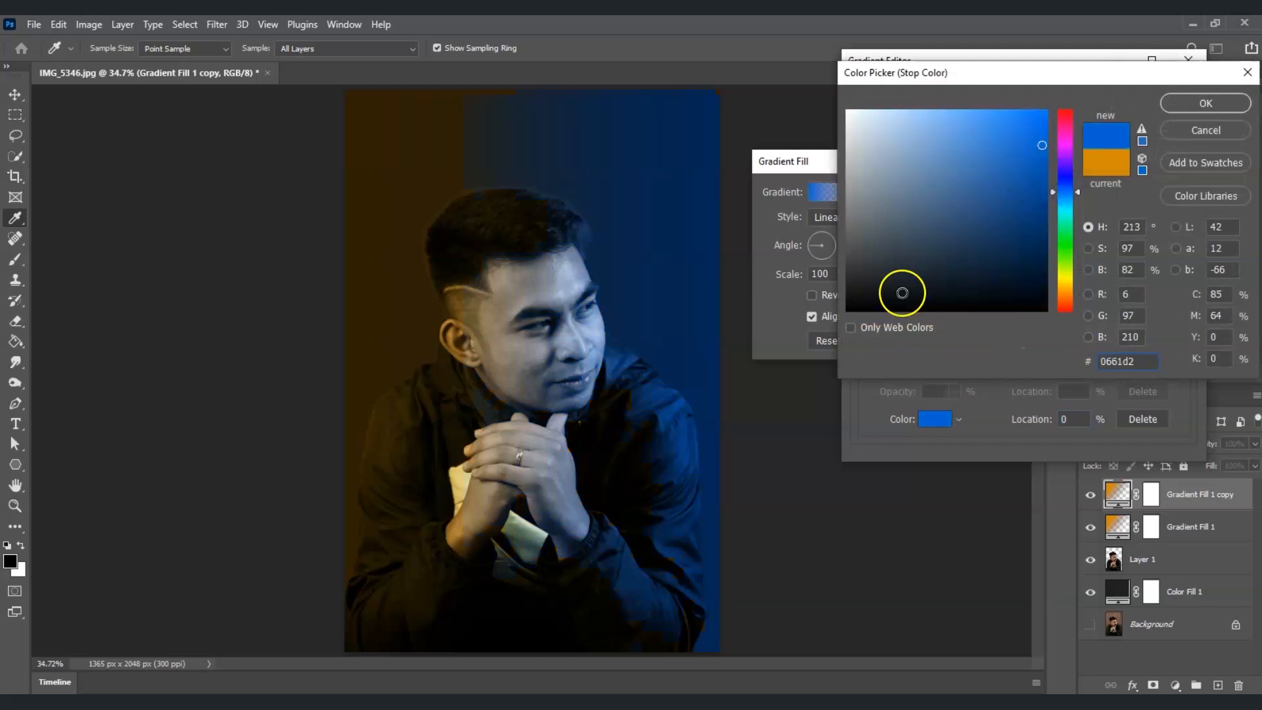
click(1026, 151)
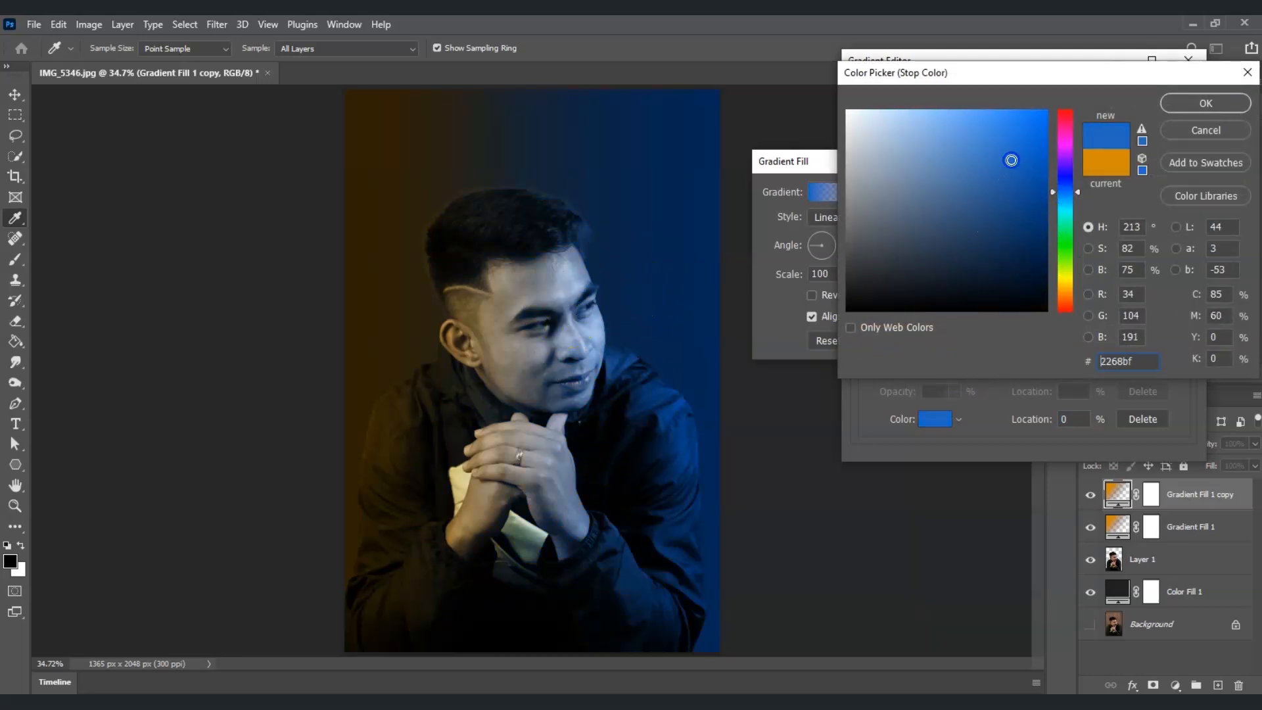
click(1073, 186)
drag(1075, 190, 1071, 204)
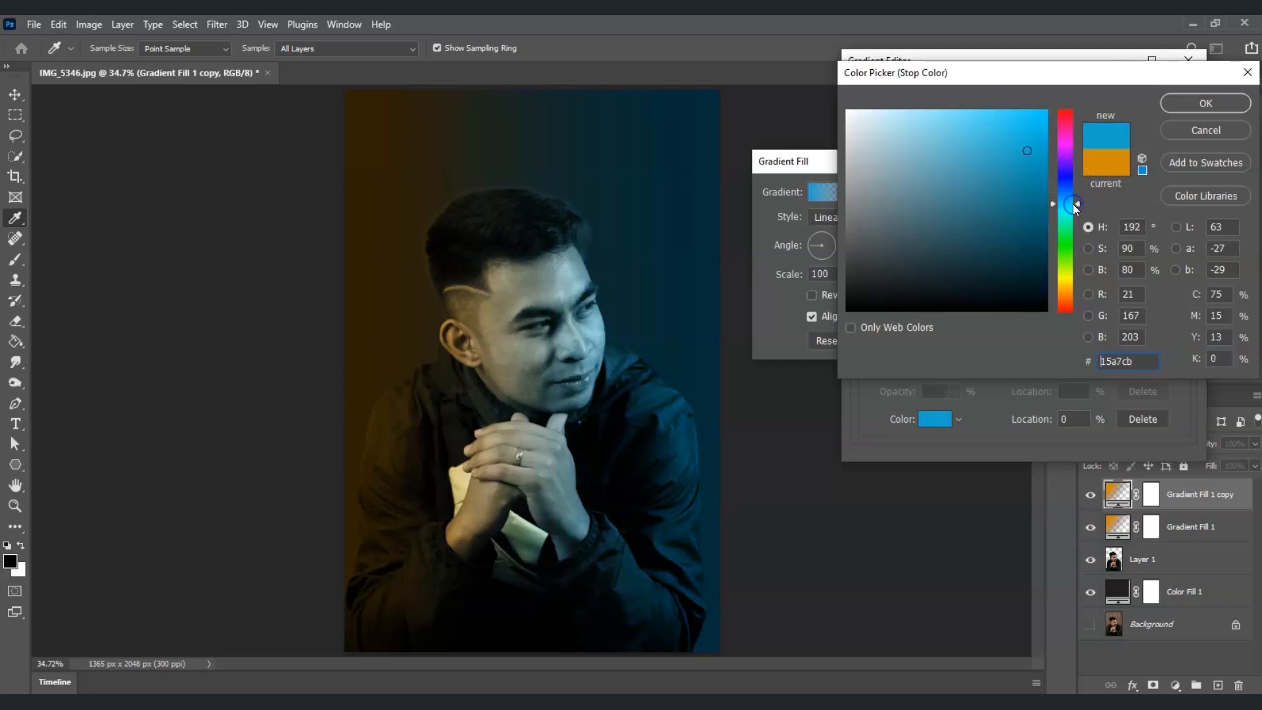
click(1032, 157)
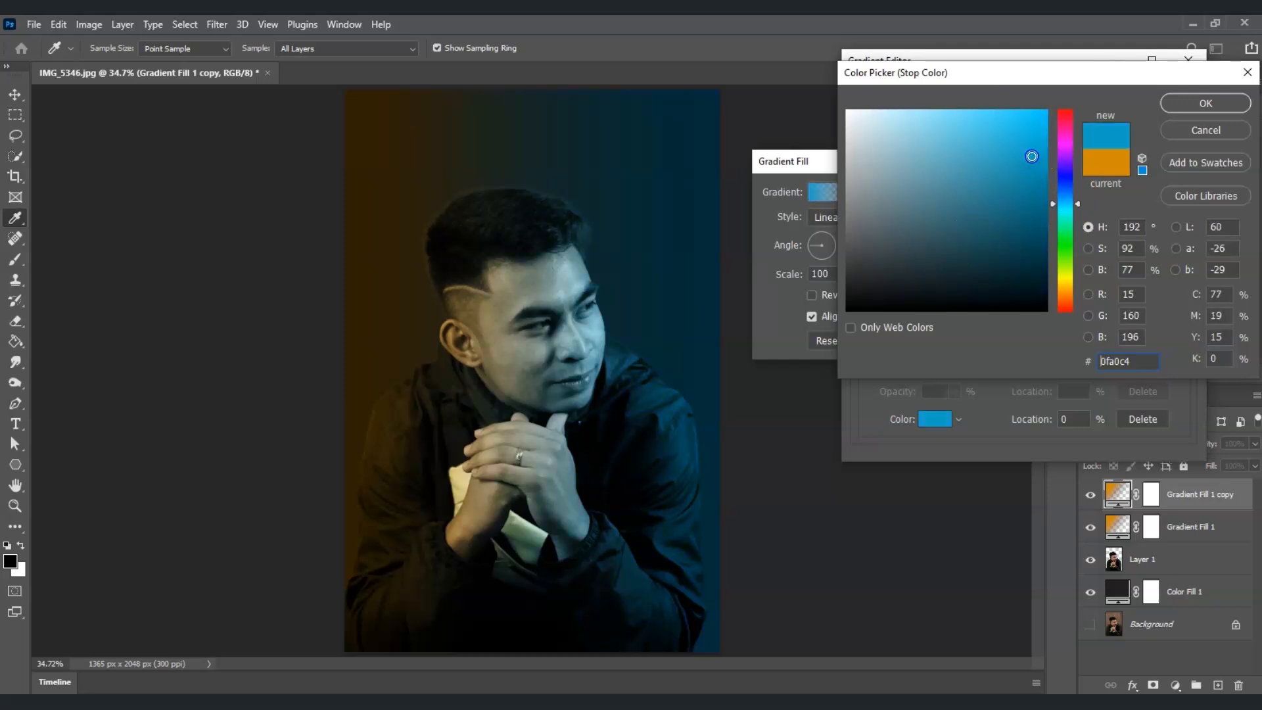
click(1195, 108)
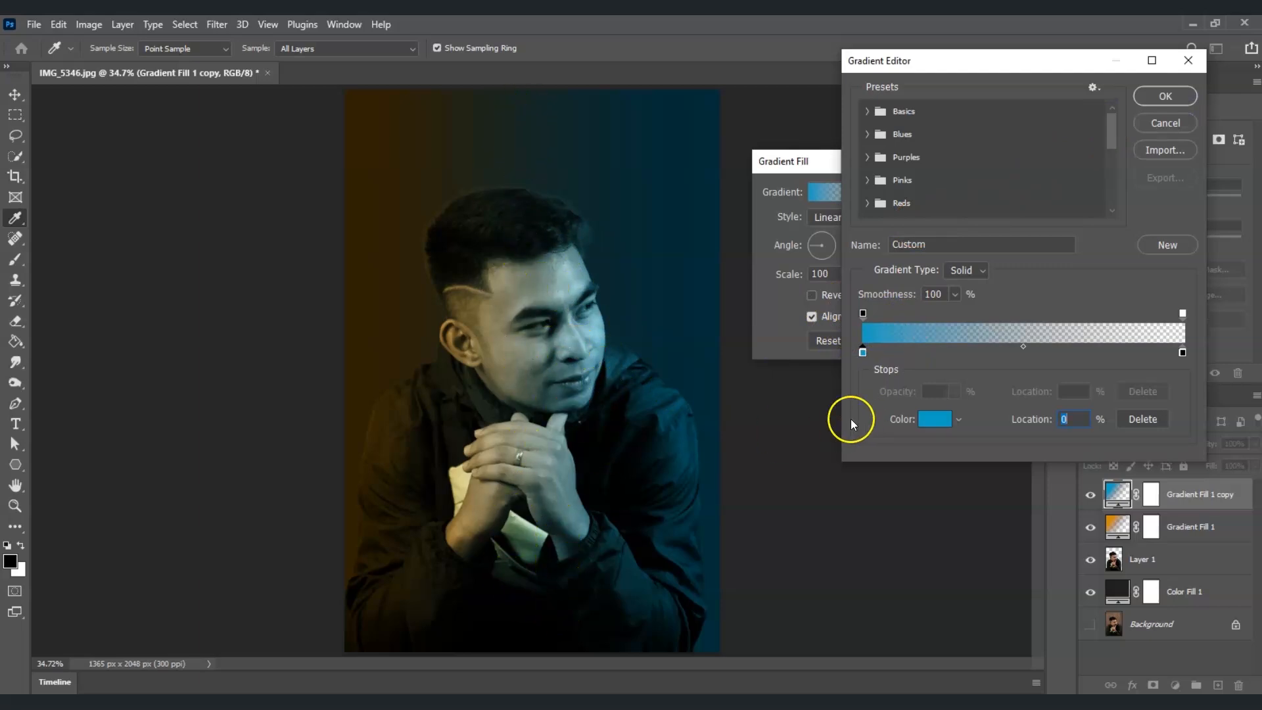
Move the blue gradient's starting opacity stop to location 19% and apply the gradient fill
click(863, 314)
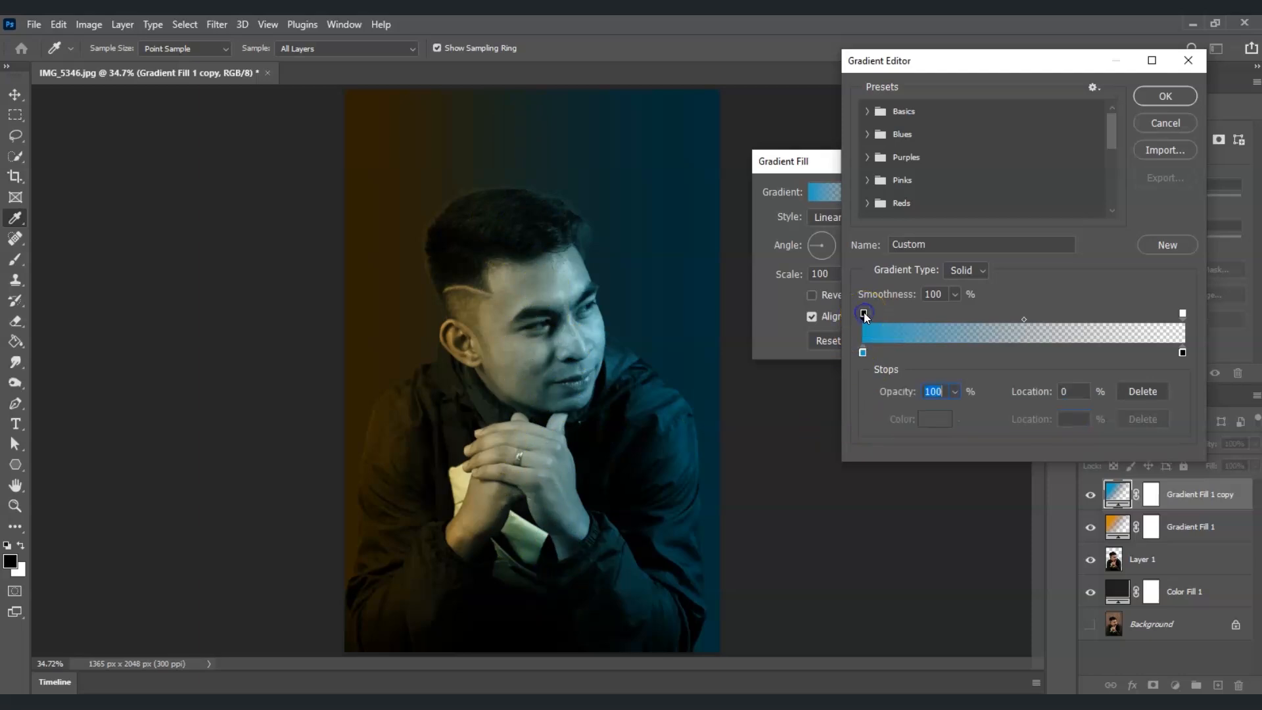
drag(865, 317, 926, 317)
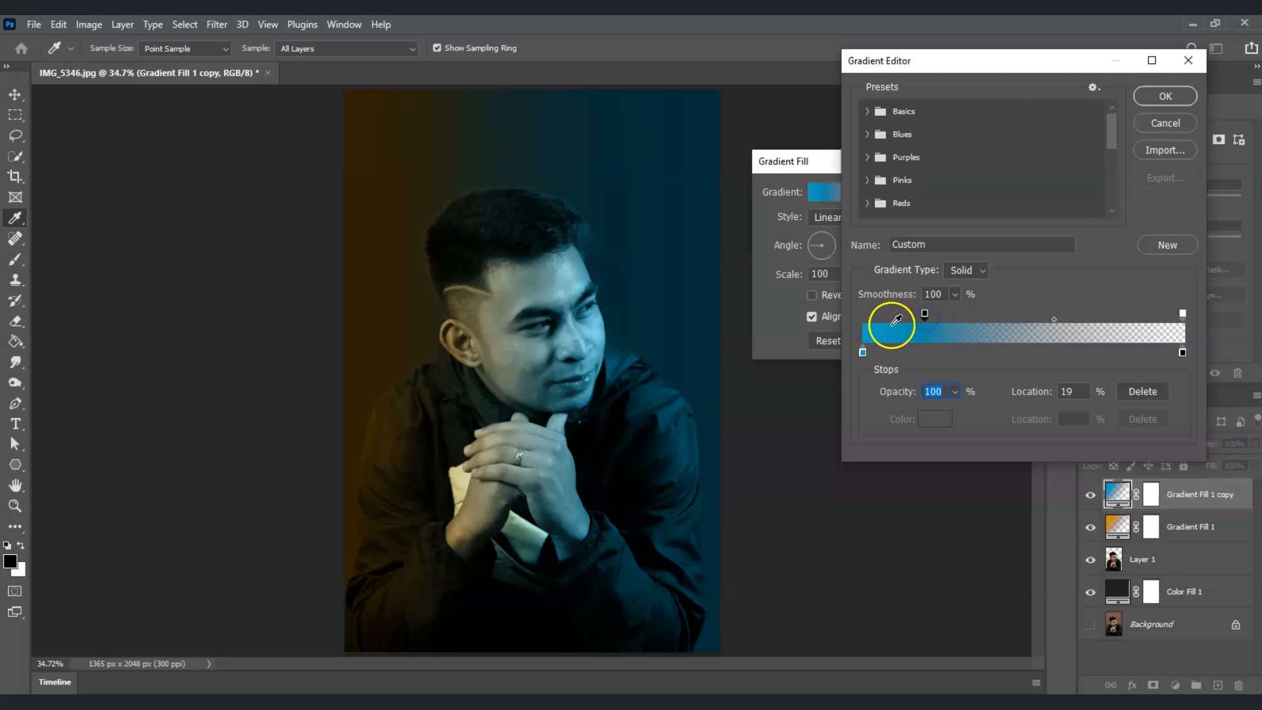
click(1161, 103)
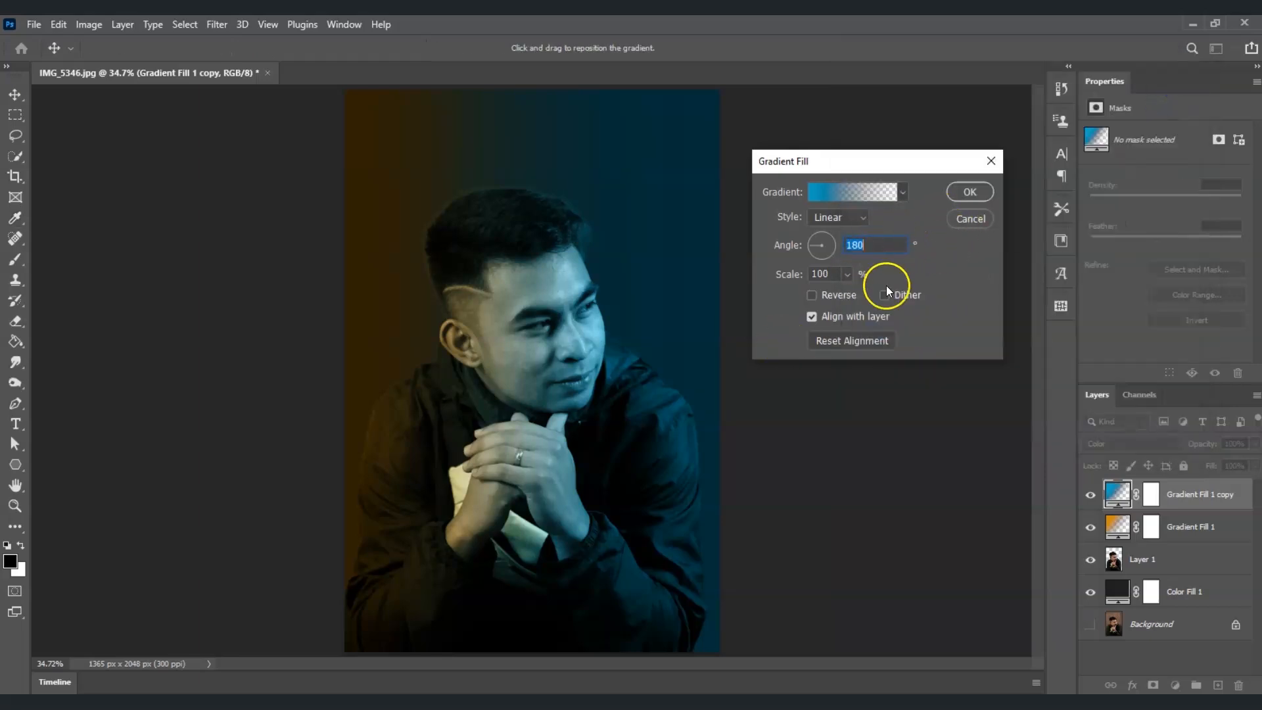
click(970, 193)
Hide the Background copy layer above the gradient fills to compare the original portrait with the dual-color effect
key(z)
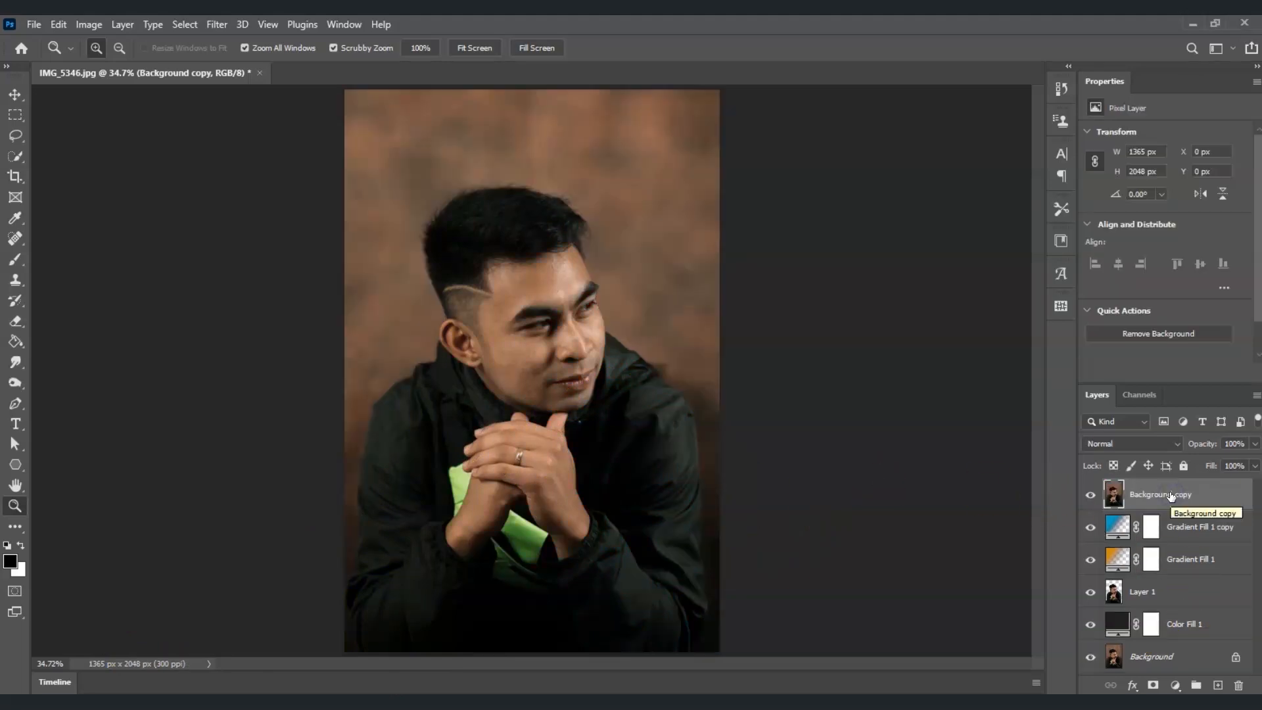
click(1092, 494)
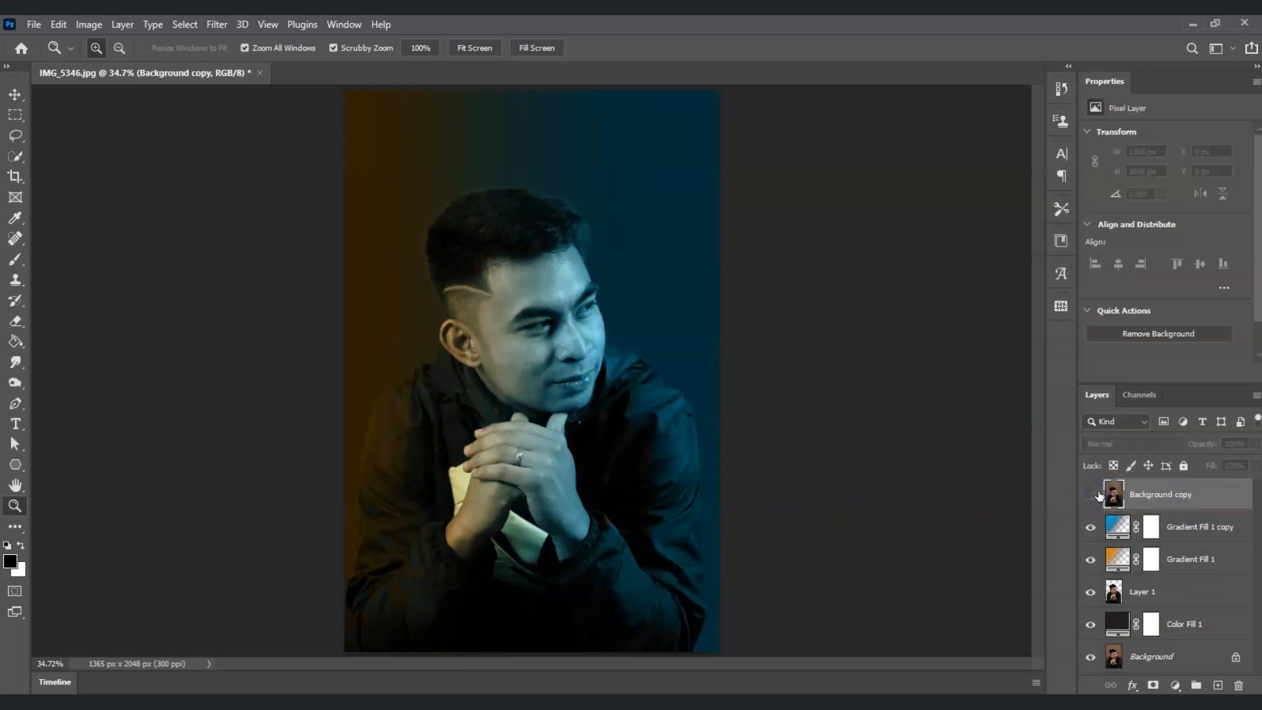